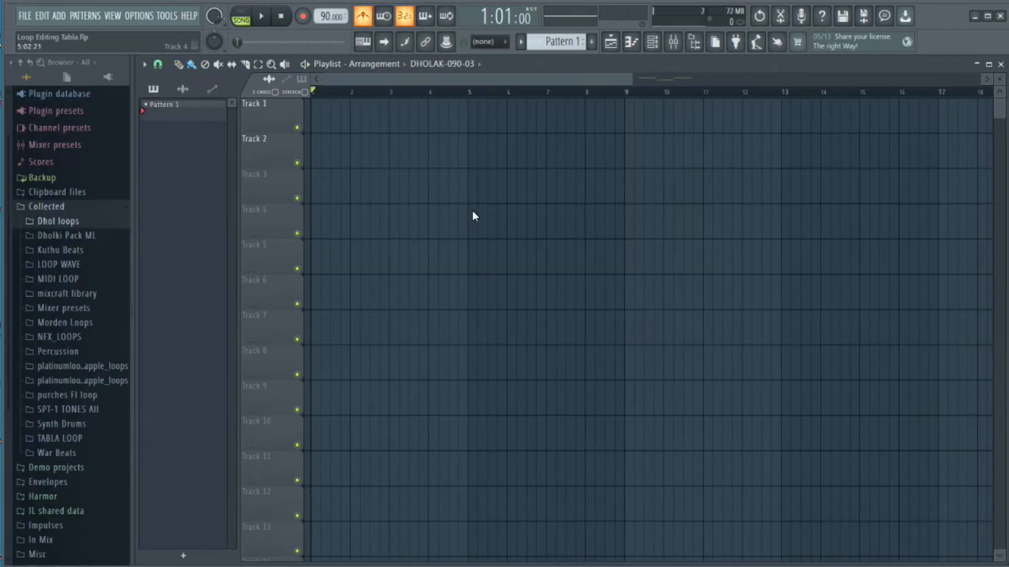
# Place the DHOLAK-090-03 loop from the Dhol loops folder on Track 2, starting at bar 3.
pyautogui.click(71, 223)
pyautogui.scroll(-3, 71, 308)
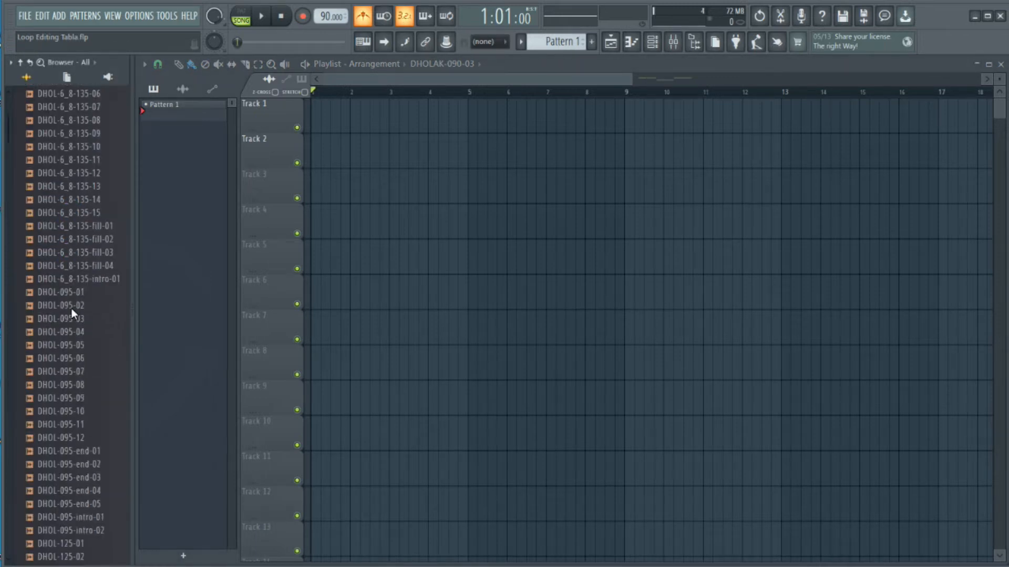
pyautogui.scroll(-5, 71, 310)
pyautogui.click(83, 327)
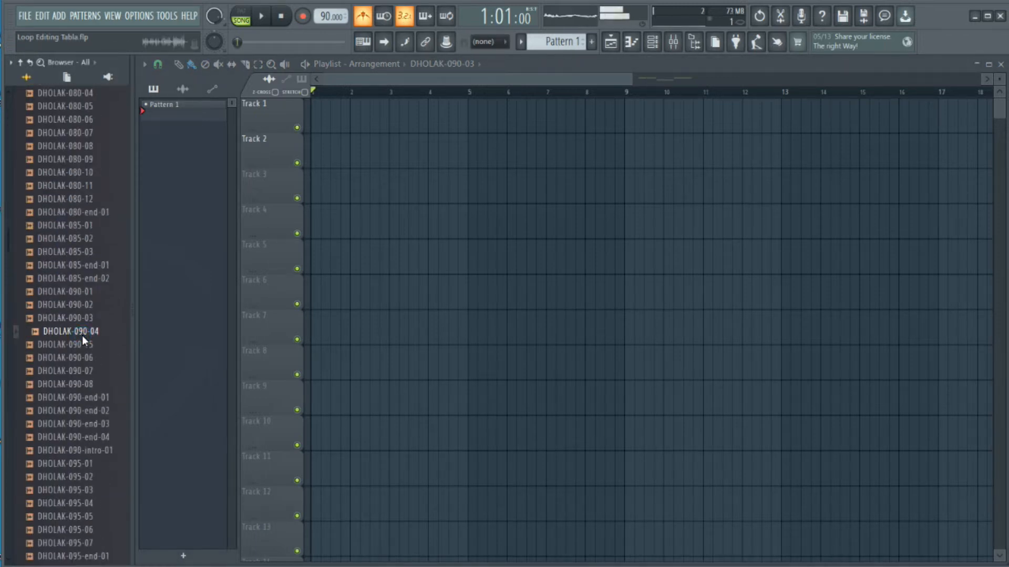
pyautogui.moveTo(83, 316); pyautogui.dragTo(442, 137)
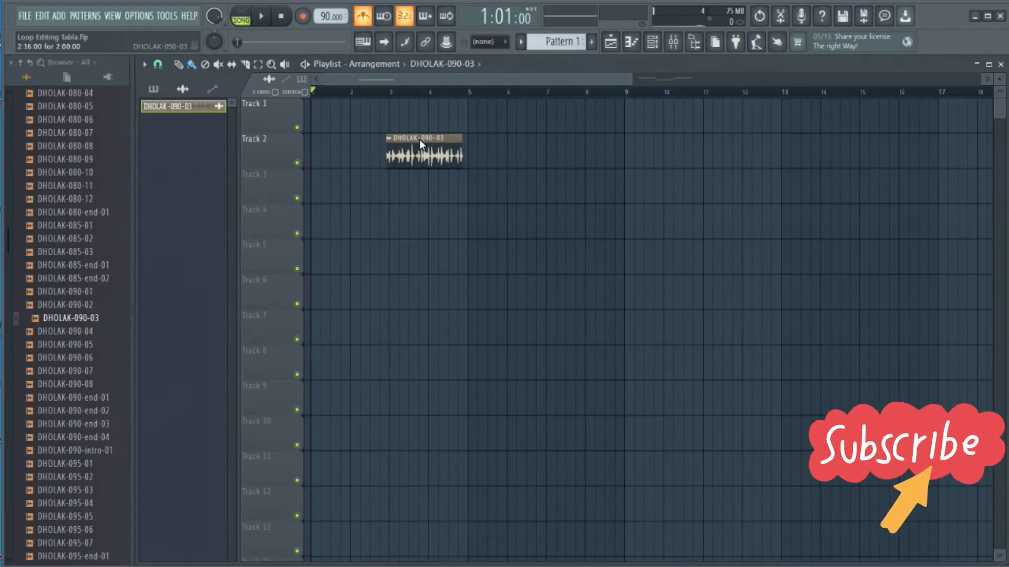
pyautogui.moveTo(419, 139); pyautogui.dragTo(424, 141)
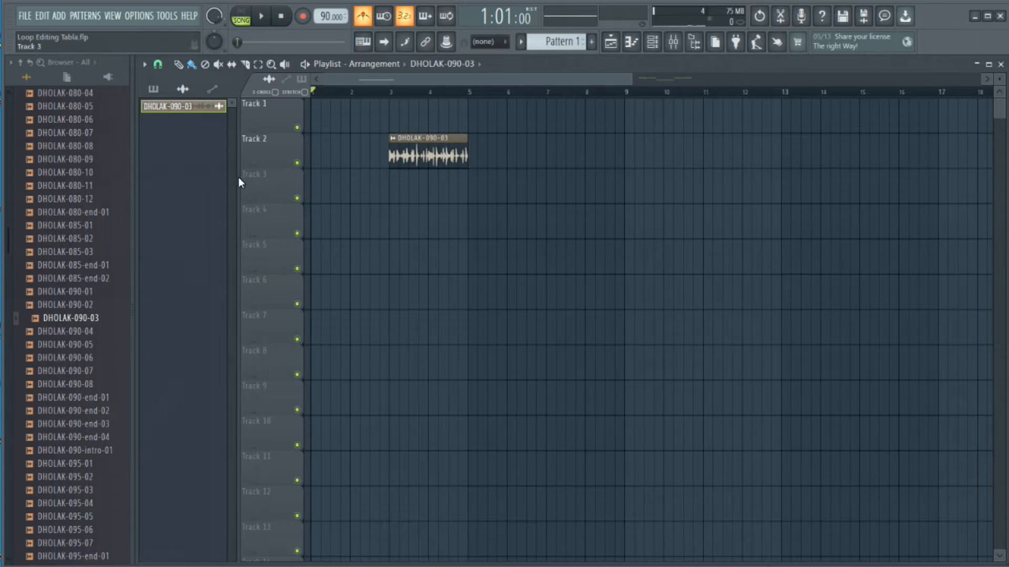
# Play the arrangement from bar 2 to hear the dholak loop in its original form.
pyautogui.keyDown('ctrl'); pyautogui.rightClick(422, 143); pyautogui.keyUp('ctrl')
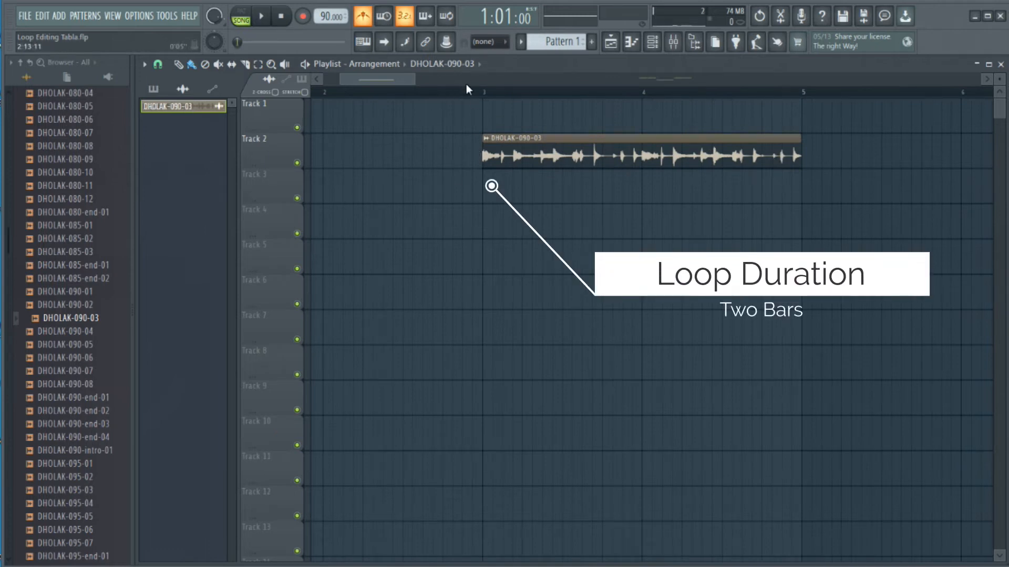
pyautogui.click(322, 93)
pyautogui.press('space')
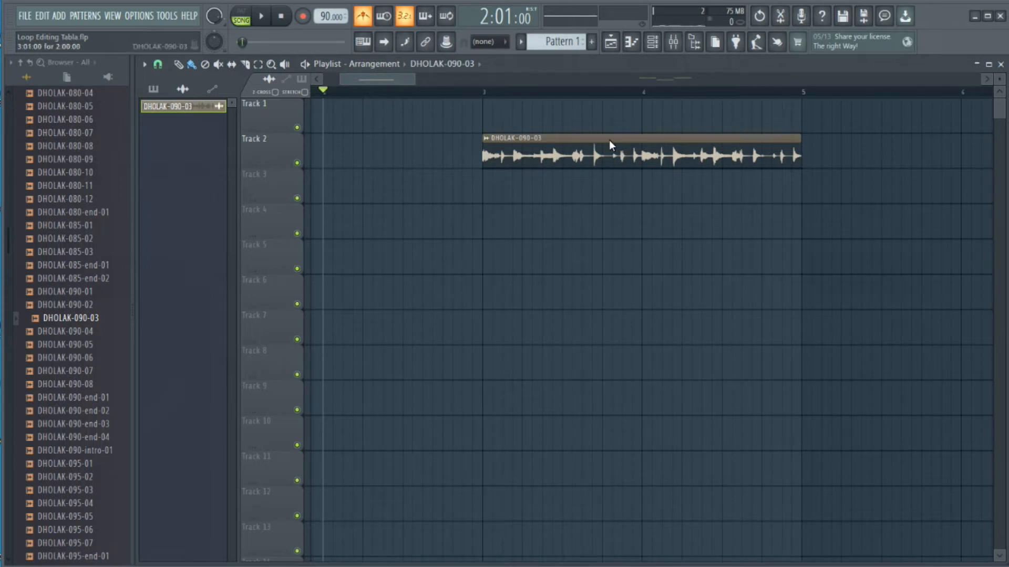
# Audition the Track 2 loop twice starting from position 3:07.
pyautogui.click(528, 133)
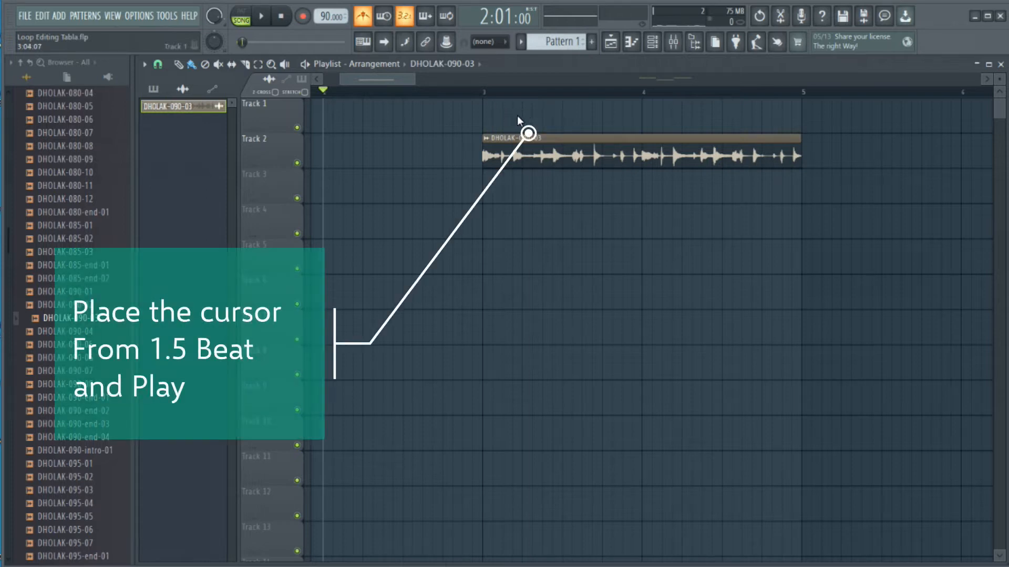
pyautogui.click(542, 97)
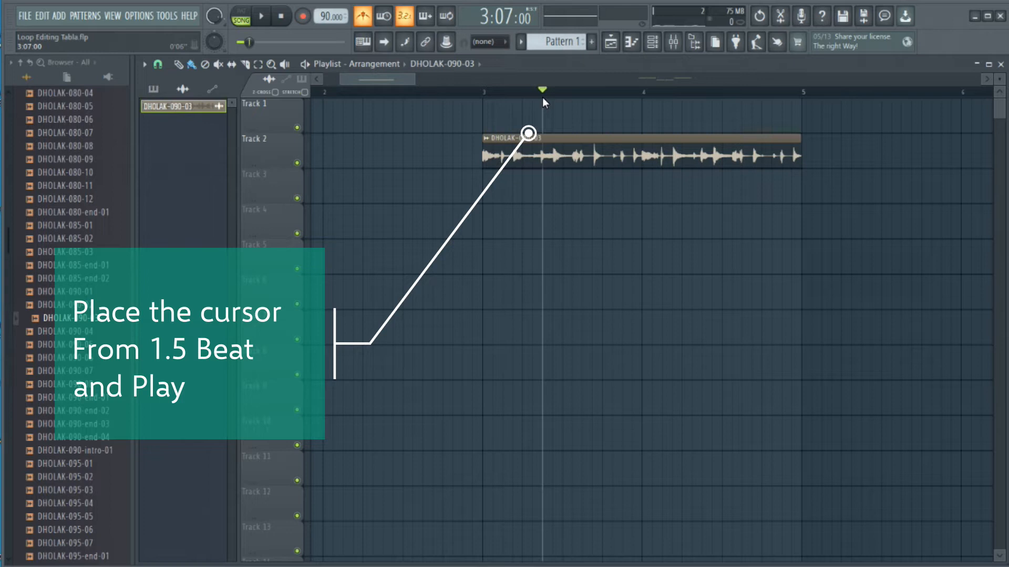
pyautogui.press('space')
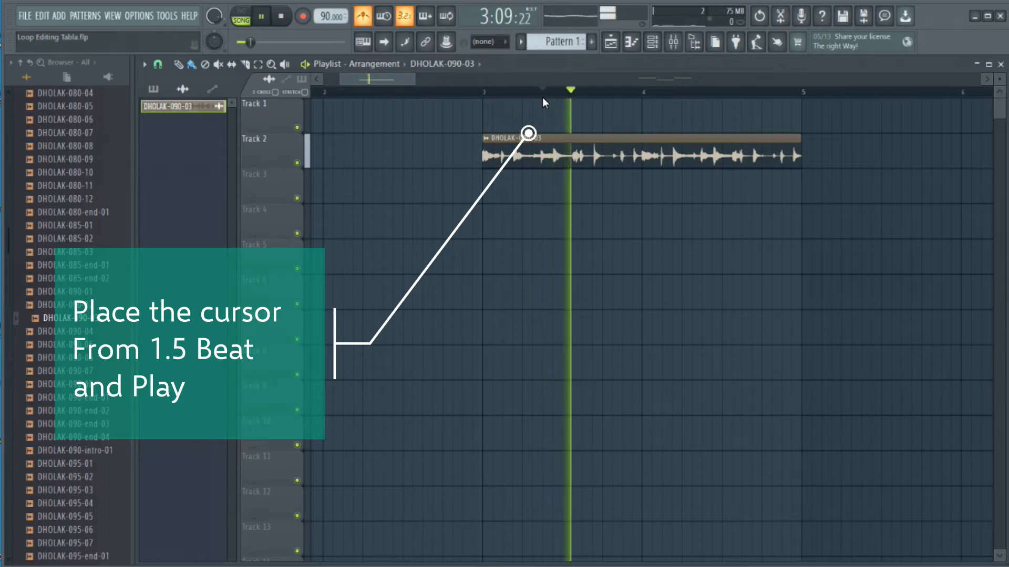
pyautogui.press('space')
pyautogui.press('space')
pyautogui.press('space')
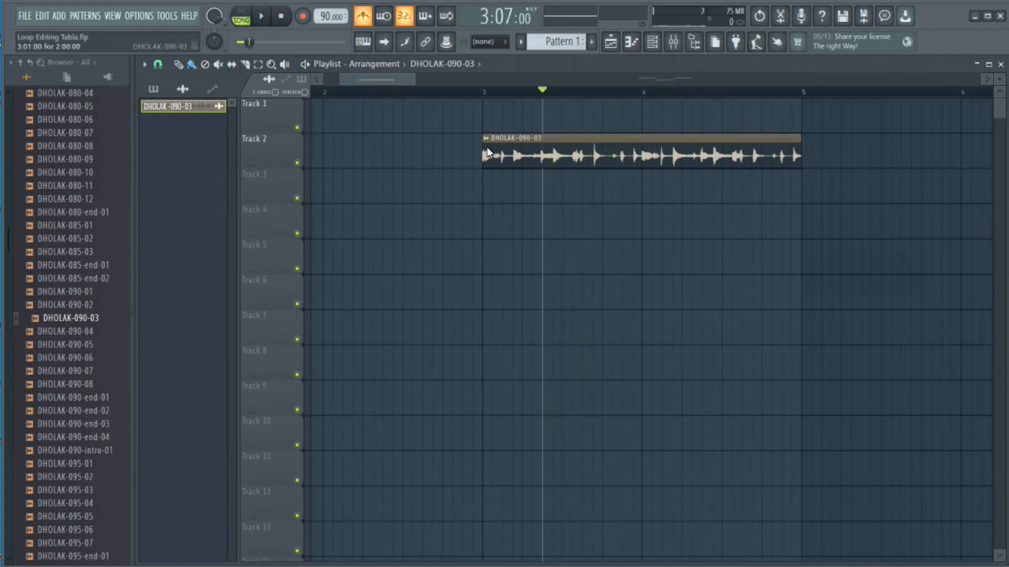
# Remove the part of the Track 2 clip before 3:07, move the remainder back to bar 3 and set the playback position there.
pyautogui.moveTo(488, 153); pyautogui.dragTo(515, 143)
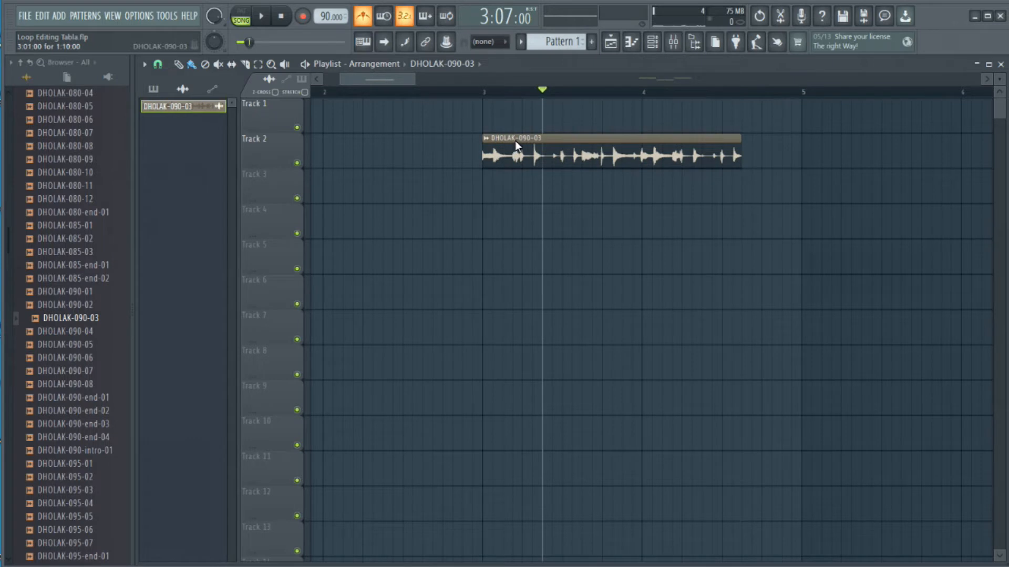
pyautogui.click(480, 88)
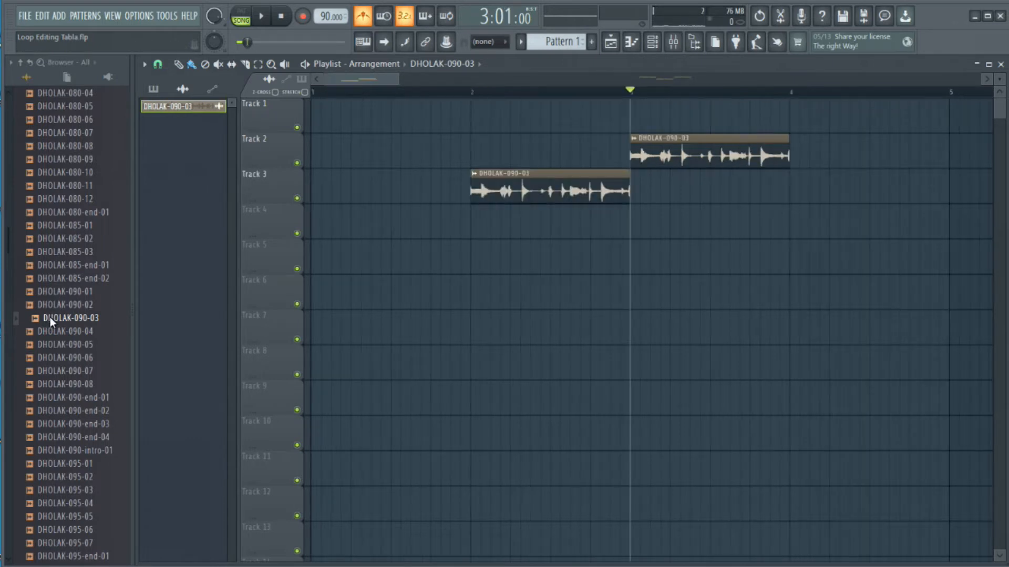
# Replace the Track 3 clip with an uncut DHOLAK-090-03 clip at bar 2 and shorten it to one bar.
pyautogui.moveTo(49, 318); pyautogui.dragTo(474, 230)
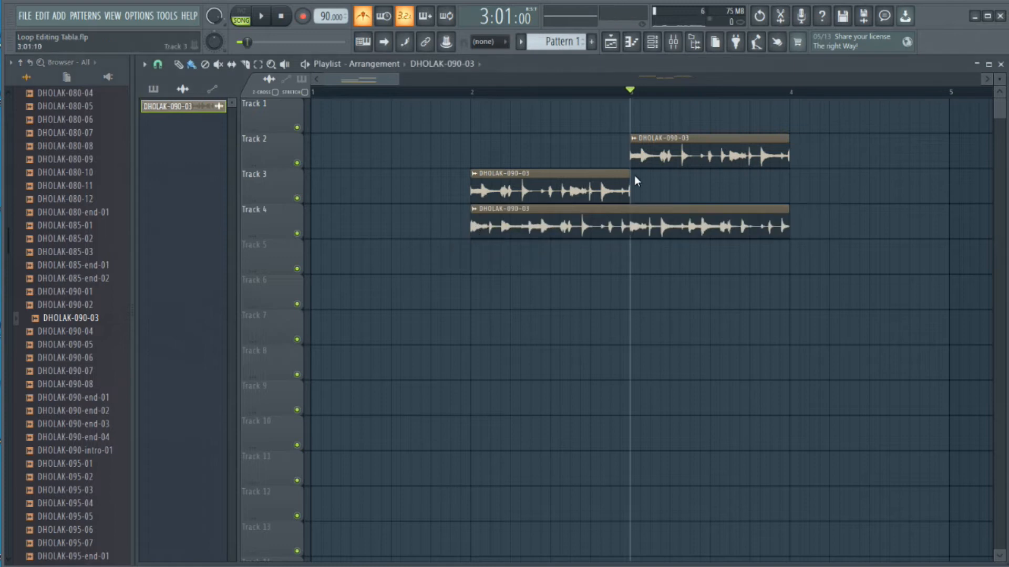
pyautogui.rightClick(609, 186)
pyautogui.moveTo(554, 226); pyautogui.dragTo(548, 175)
pyautogui.moveTo(786, 189); pyautogui.dragTo(642, 202)
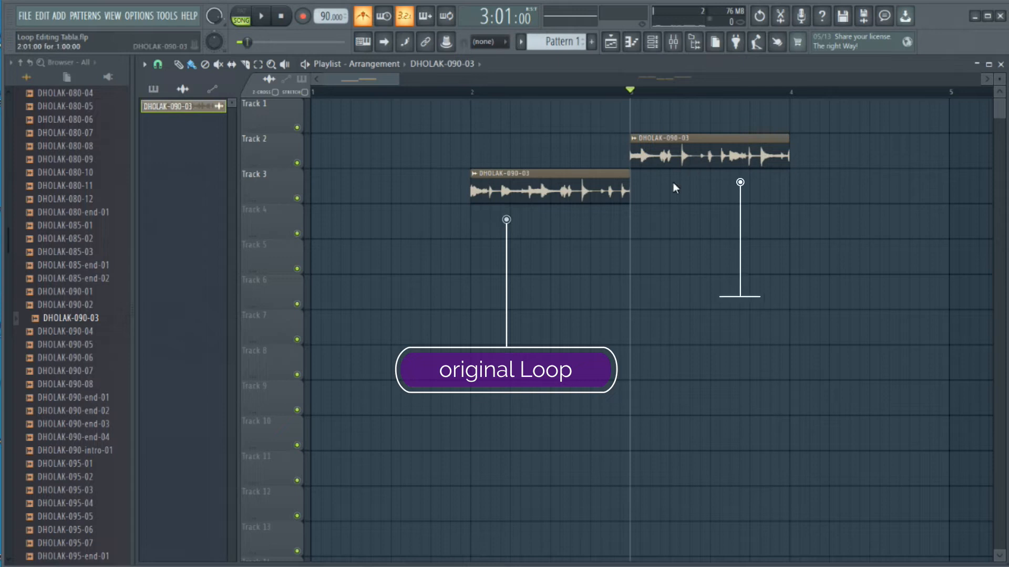
# Play from bar 2 to compare the original loop on Track 3 with the edited loop on Track 2.
pyautogui.click(469, 92)
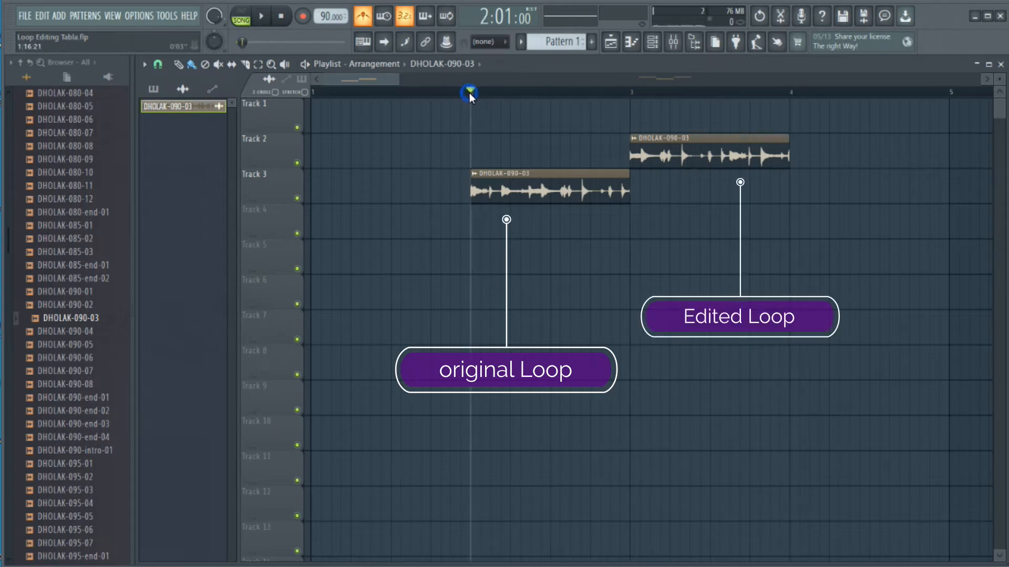
pyautogui.press('space')
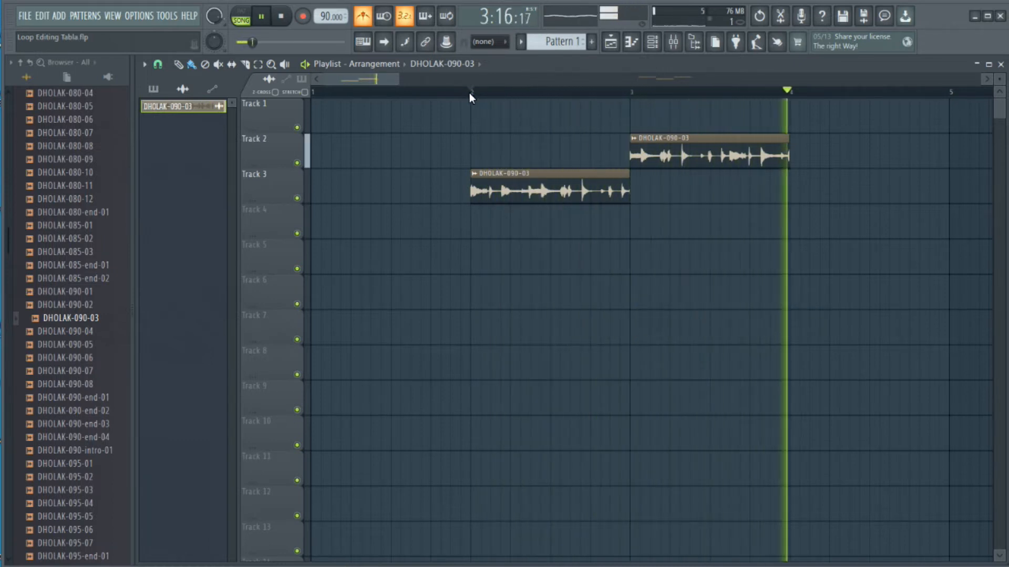
pyautogui.press('space')
# Duplicate the edited Track 2 clip directly after itself and play both copies from bar 3.
pyautogui.click(777, 162)
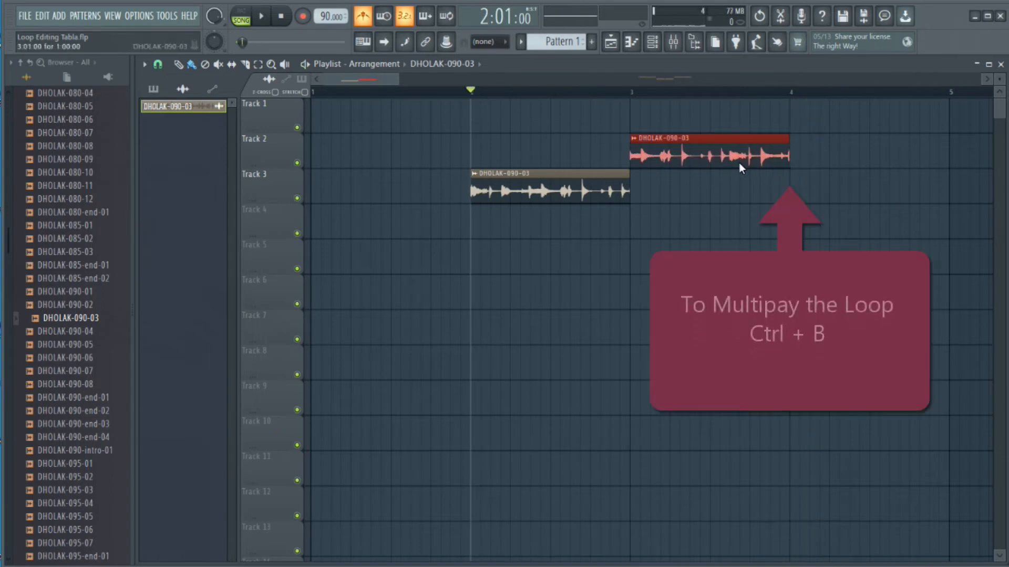
pyautogui.hotkey('ctrl', 'b')
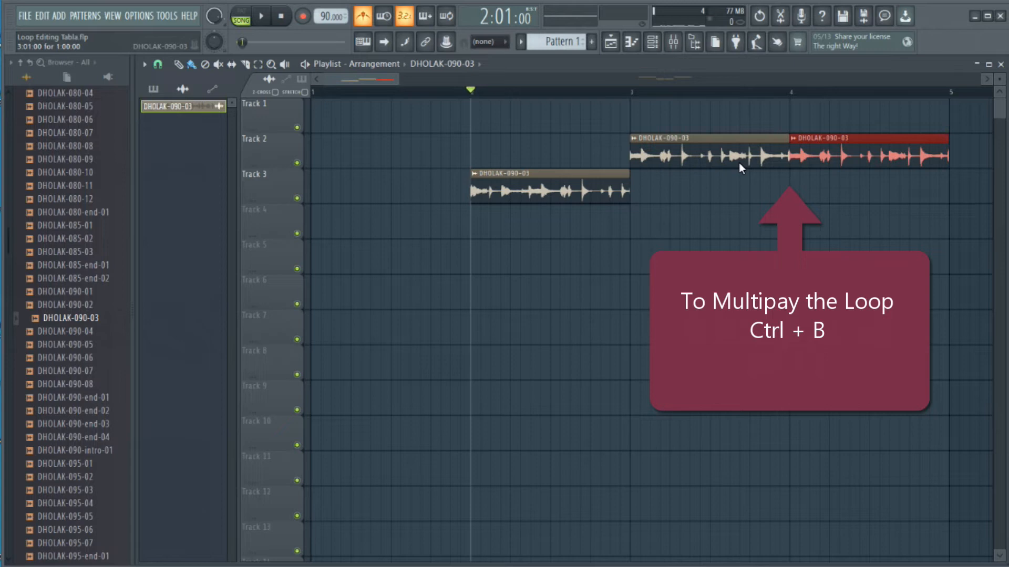
pyautogui.click(629, 93)
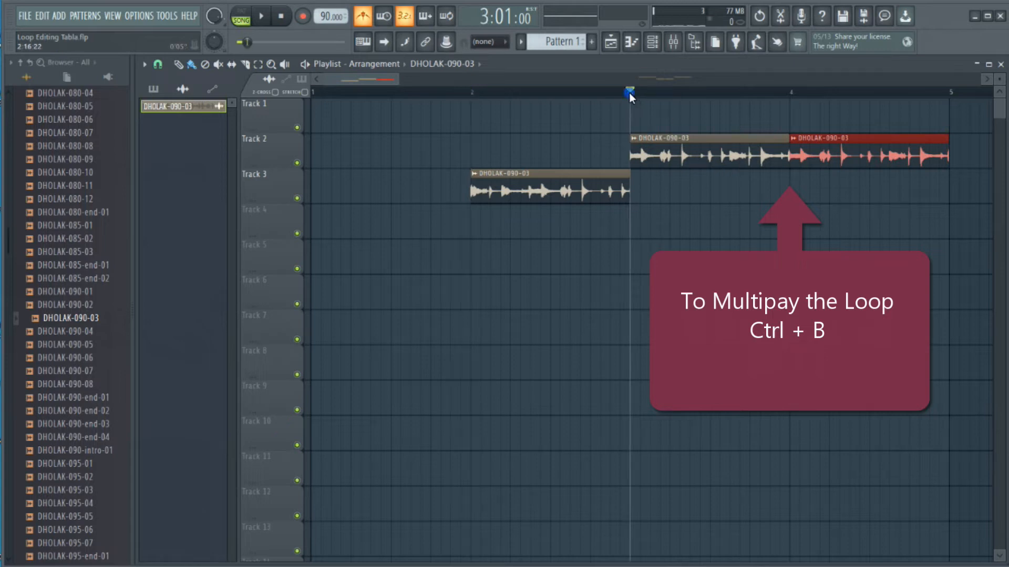
pyautogui.press('space')
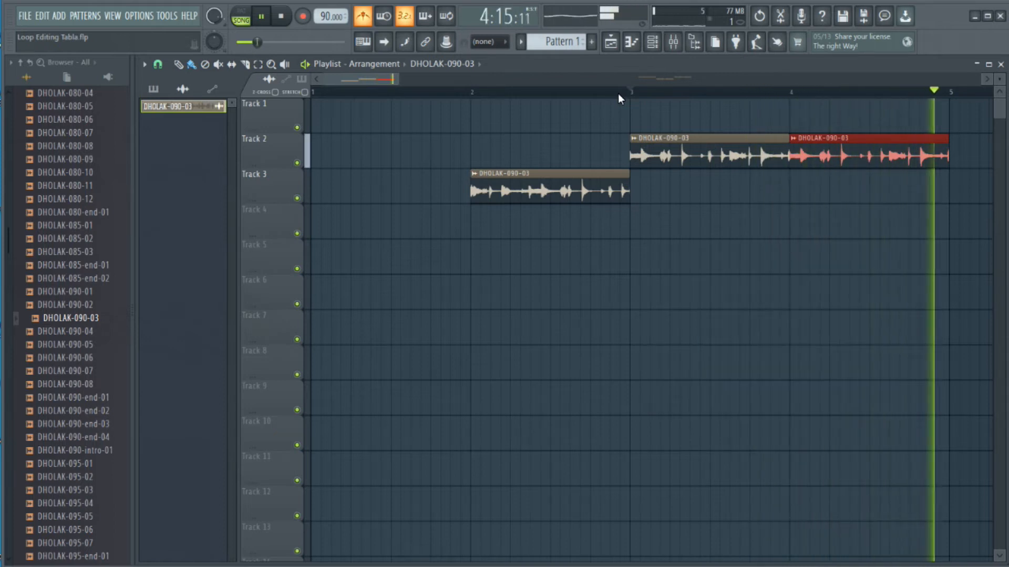
pyautogui.press('space')
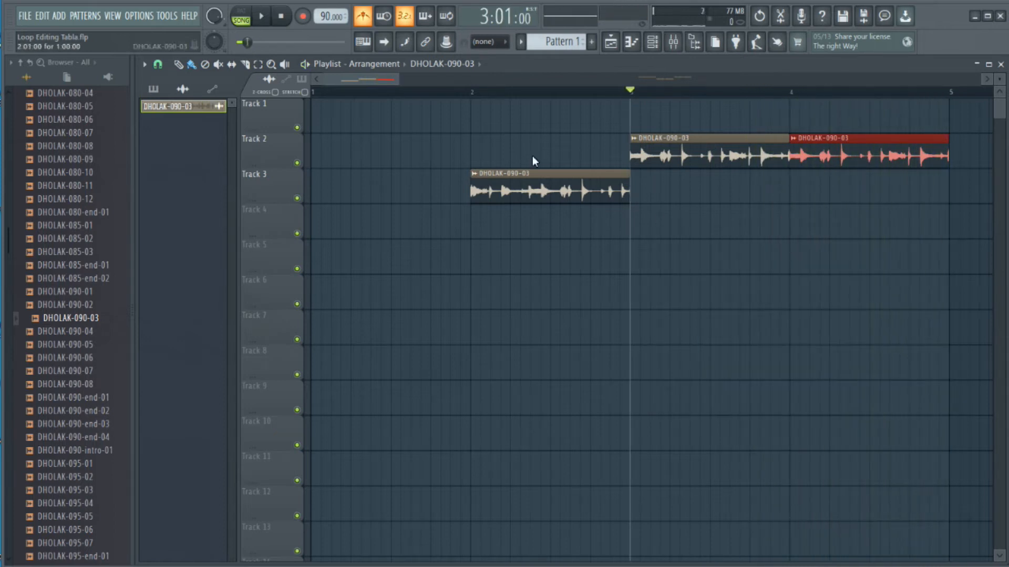
# Set the playback position to bar 2, extend the Track 3 clip to two bars and trim it back to one bar.
pyautogui.click(469, 93)
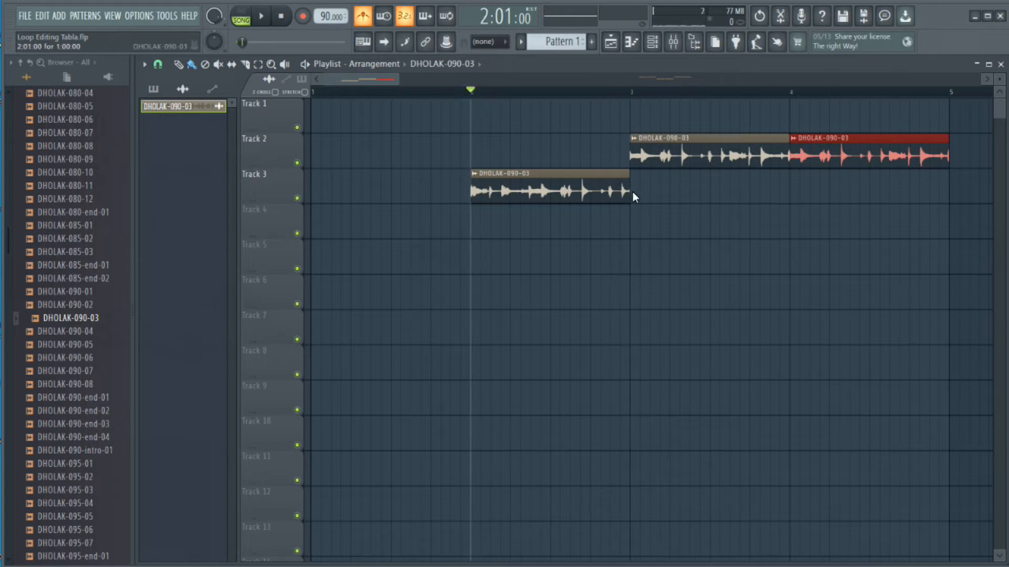
pyautogui.moveTo(625, 187); pyautogui.dragTo(780, 198)
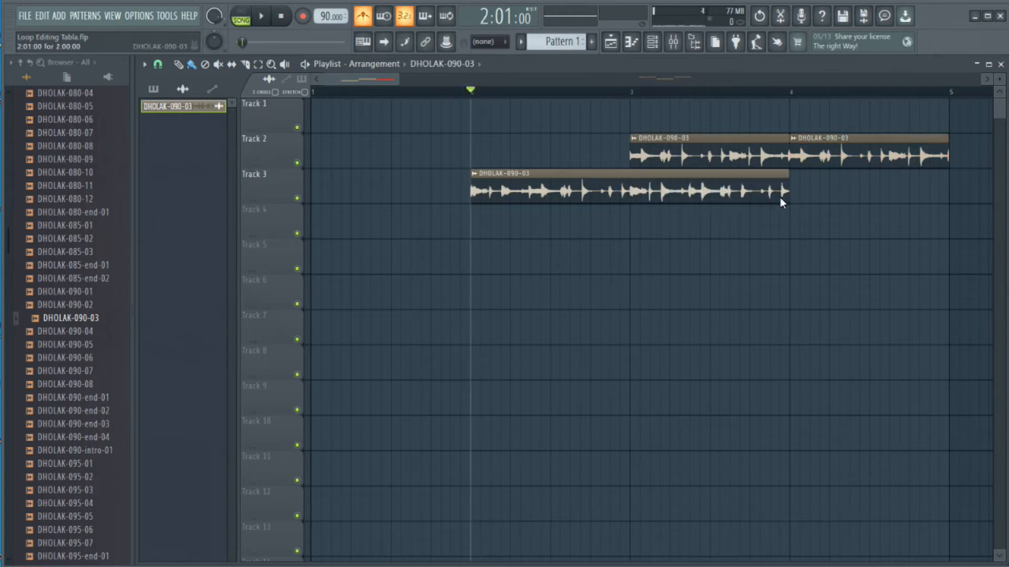
pyautogui.moveTo(777, 198); pyautogui.dragTo(625, 218)
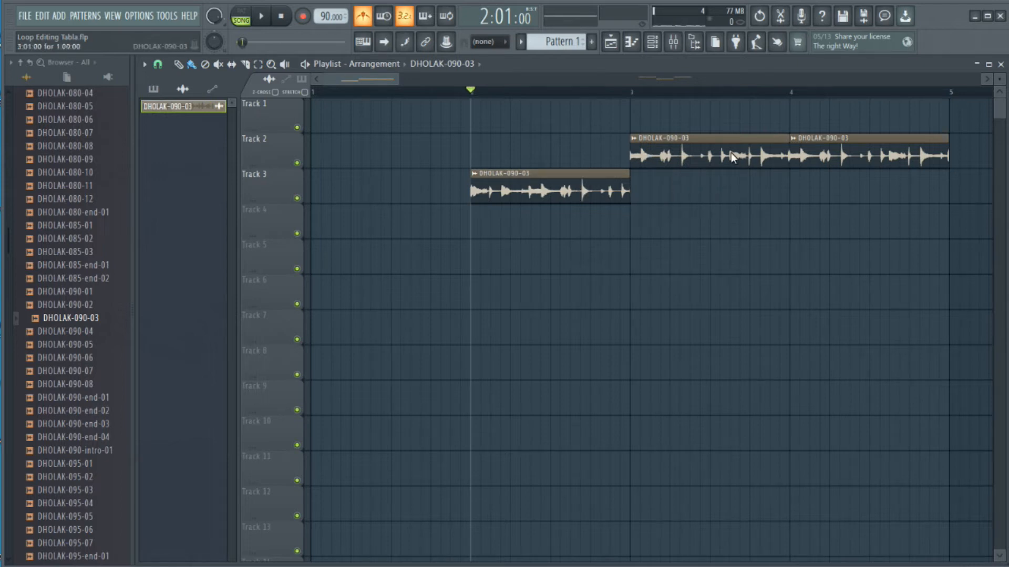
# Play the original and edited loops from bar 2 and delete the duplicated clip at bar 4 on Track 2.
pyautogui.press('space')
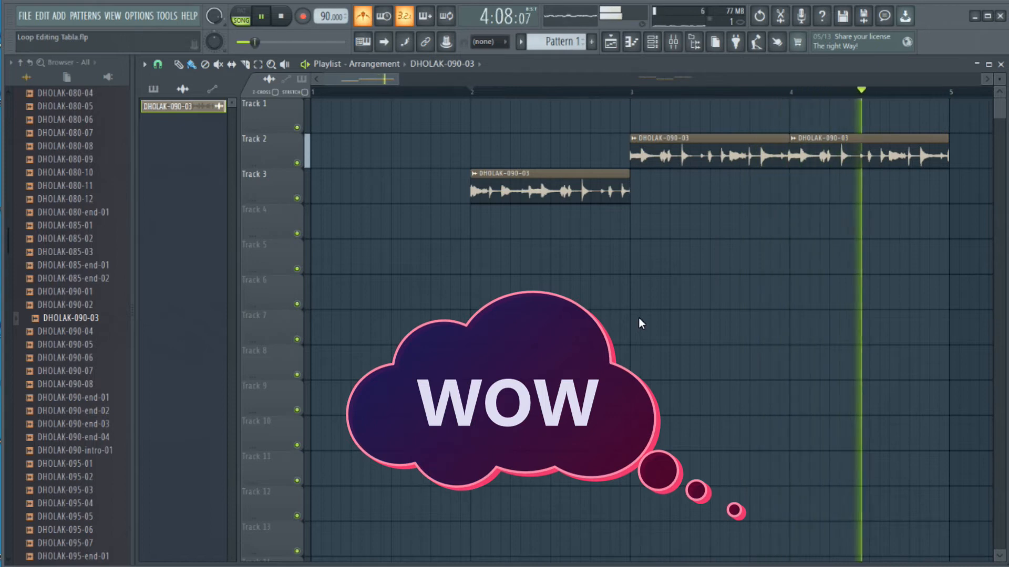
pyautogui.press('space')
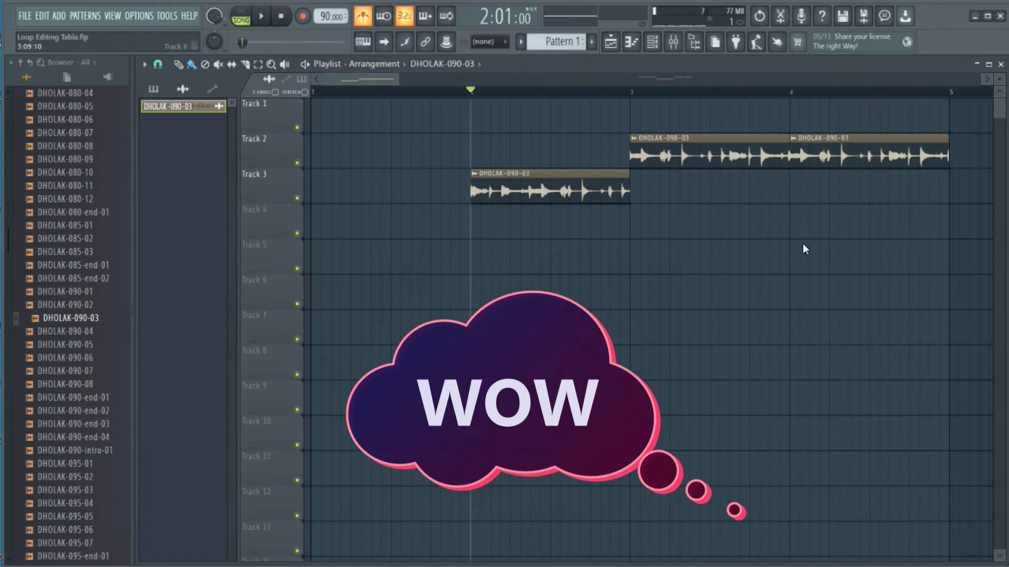
pyautogui.rightClick(907, 153)
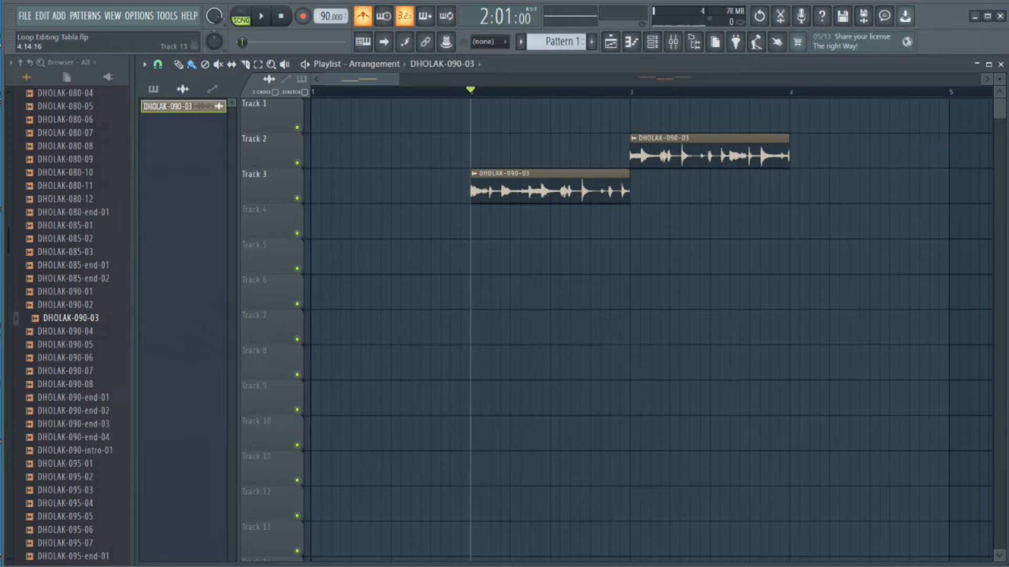
# Play the Track 3 clip from 2:07 and set the playback position to 2:12.
pyautogui.click(528, 99)
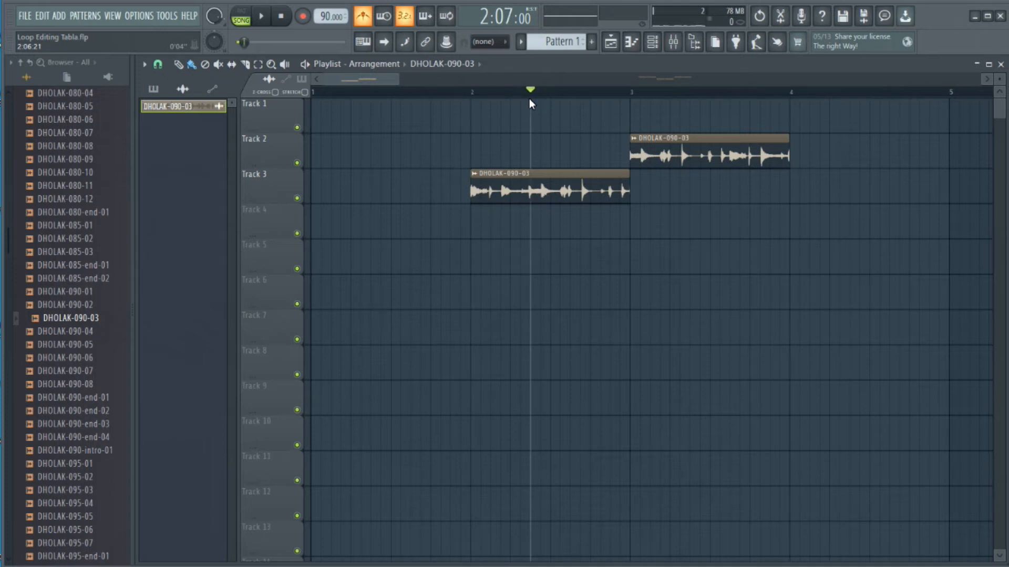
pyautogui.press('space')
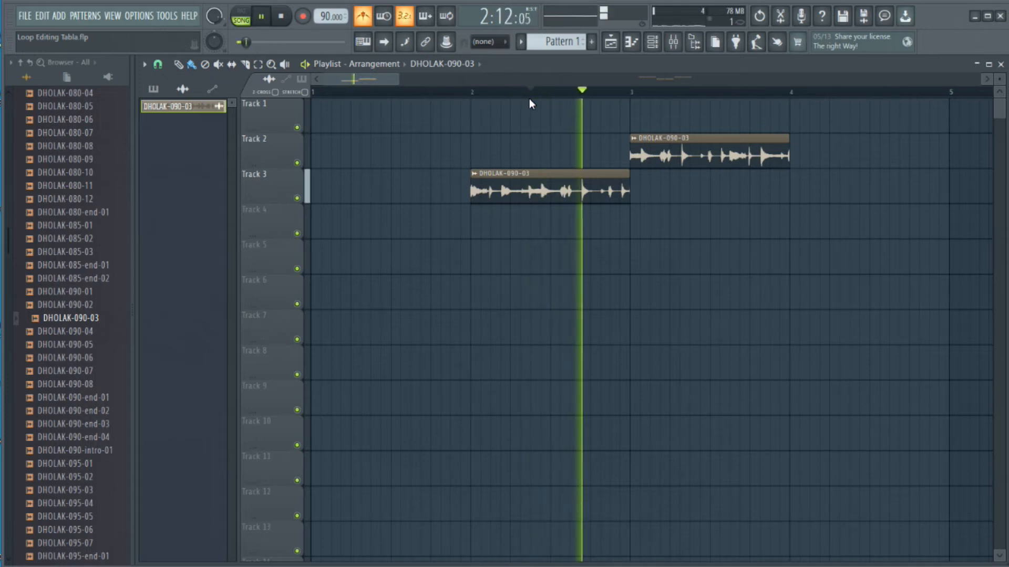
pyautogui.click(580, 90)
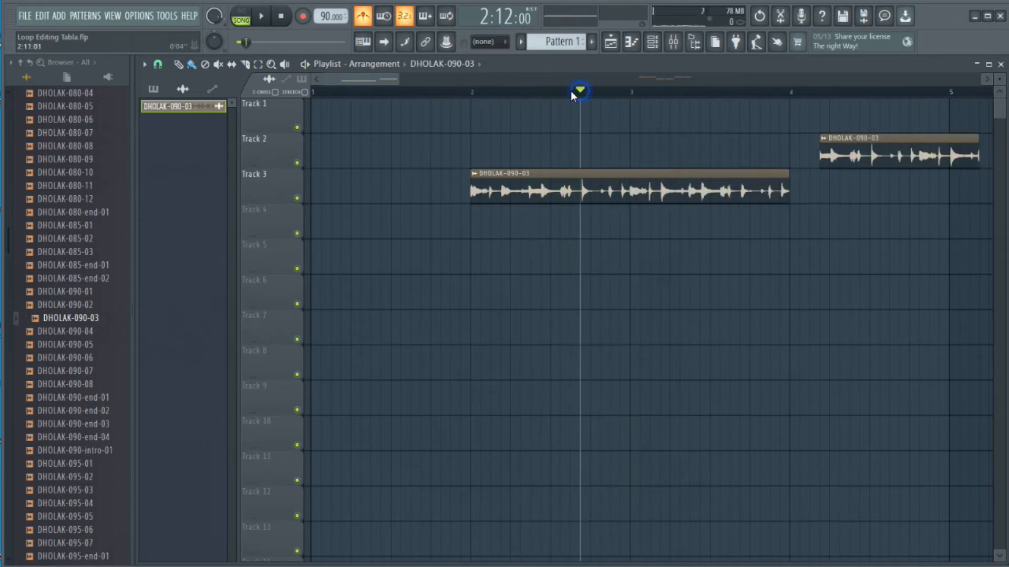
# Audition the Track 3 clip from 2:10 and from 2:09 to find a new loop starting point.
pyautogui.click(560, 95)
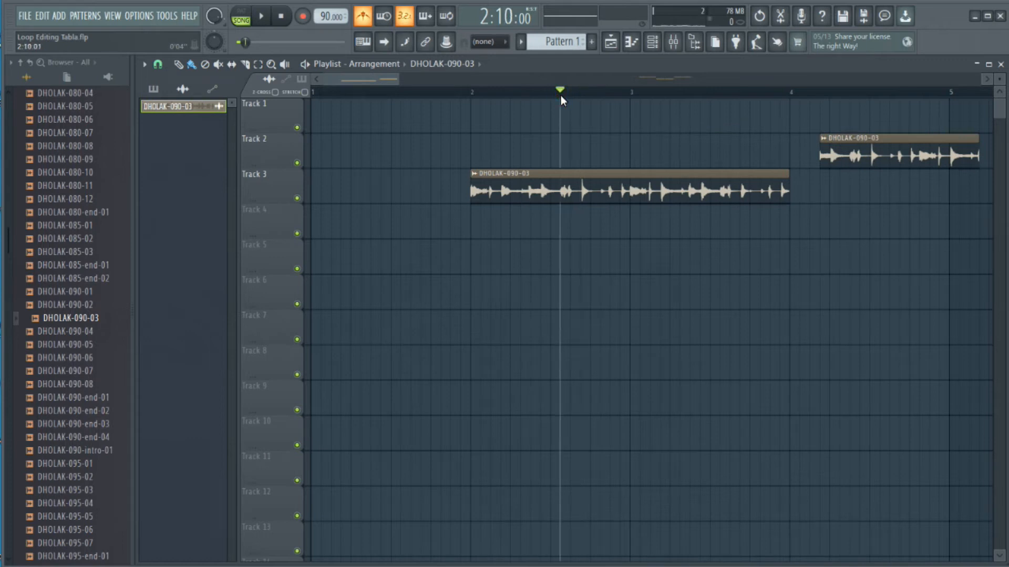
pyautogui.press('space')
pyautogui.press('space')
pyautogui.press('space')
pyautogui.press('space')
pyautogui.click(551, 96)
pyautogui.press('space')
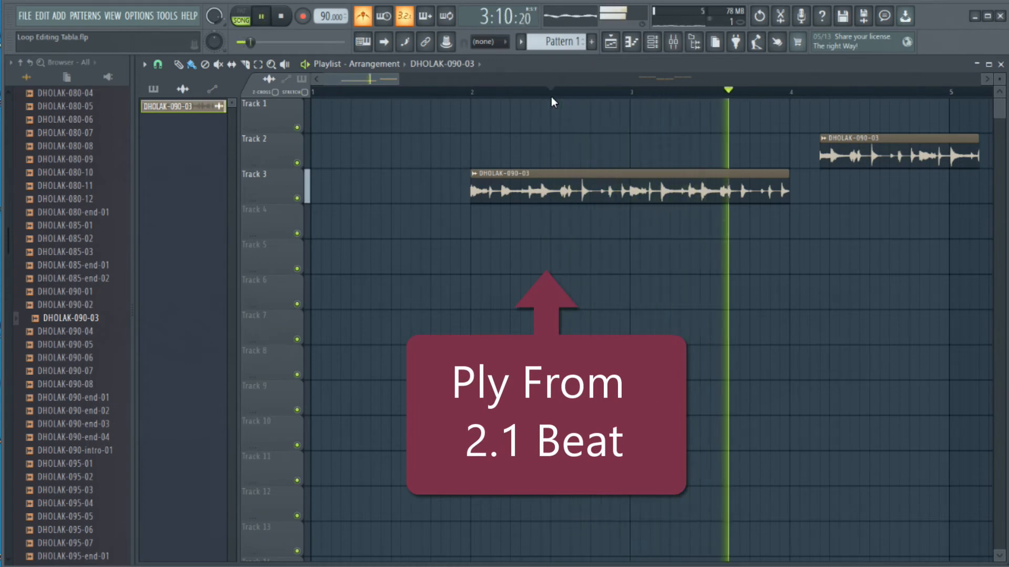
pyautogui.press('space')
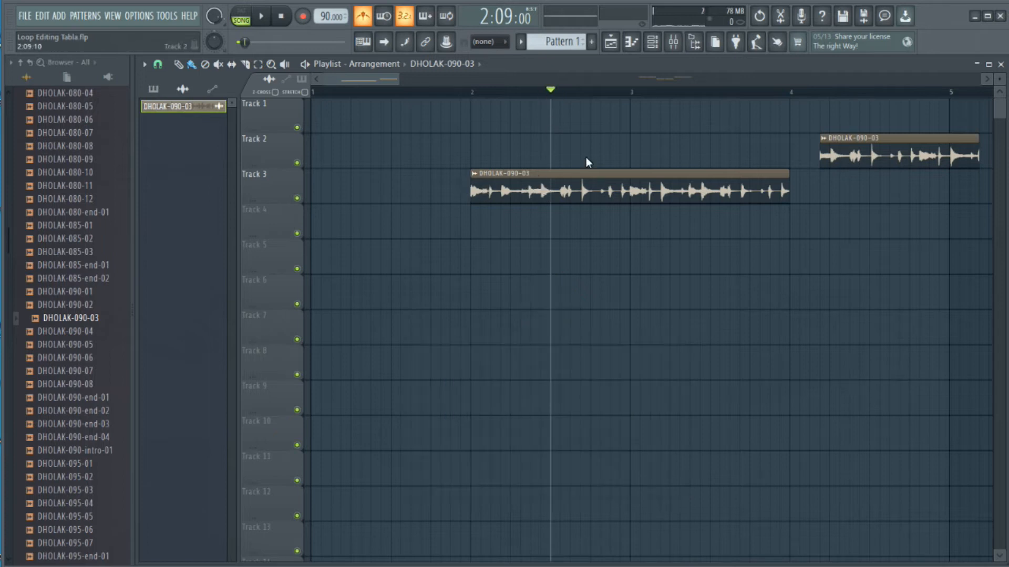
# Slice the Track 3 clip at 2:09, delete the part before the cut and move the remainder back to bar 2.
pyautogui.click(245, 64)
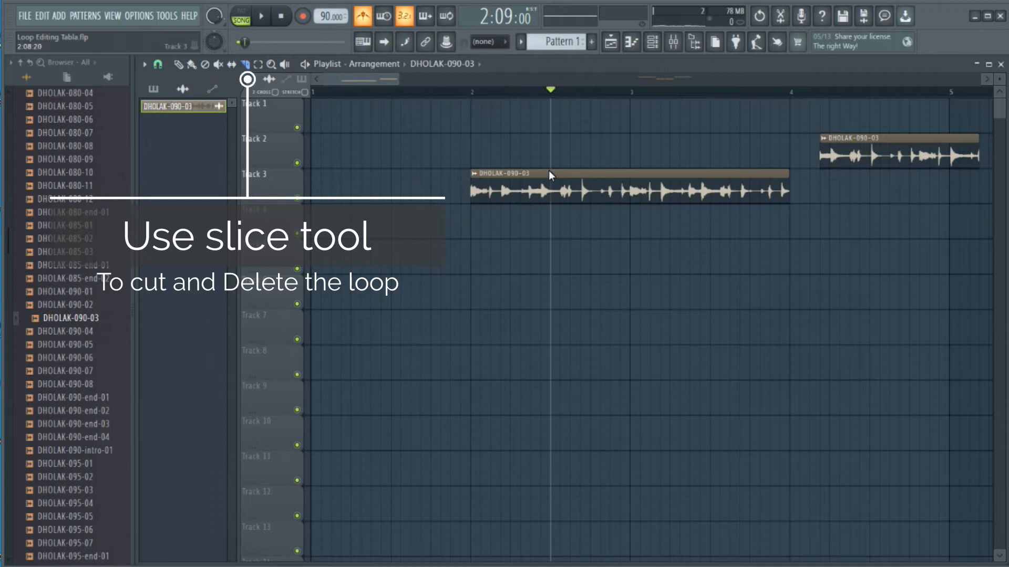
pyautogui.moveTo(551, 165); pyautogui.dragTo(549, 224)
pyautogui.moveTo(516, 146); pyautogui.dragTo(485, 211)
pyautogui.press('Delete')
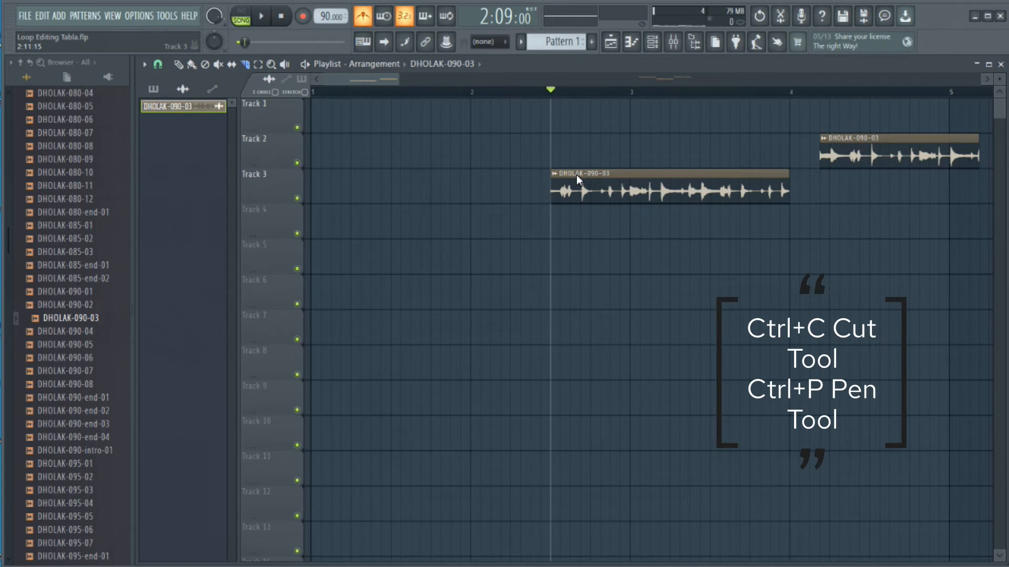
pyautogui.moveTo(576, 174); pyautogui.dragTo(496, 185)
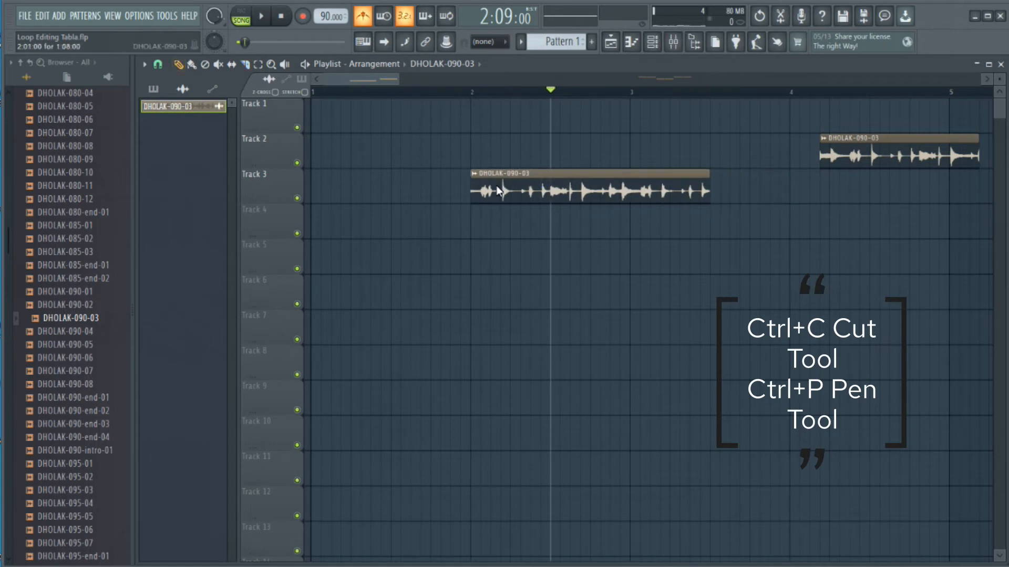
# Play the Track 3 clip repeatedly from 1:11 to check how the cut loop sounds from bar 2.
pyautogui.click(409, 93)
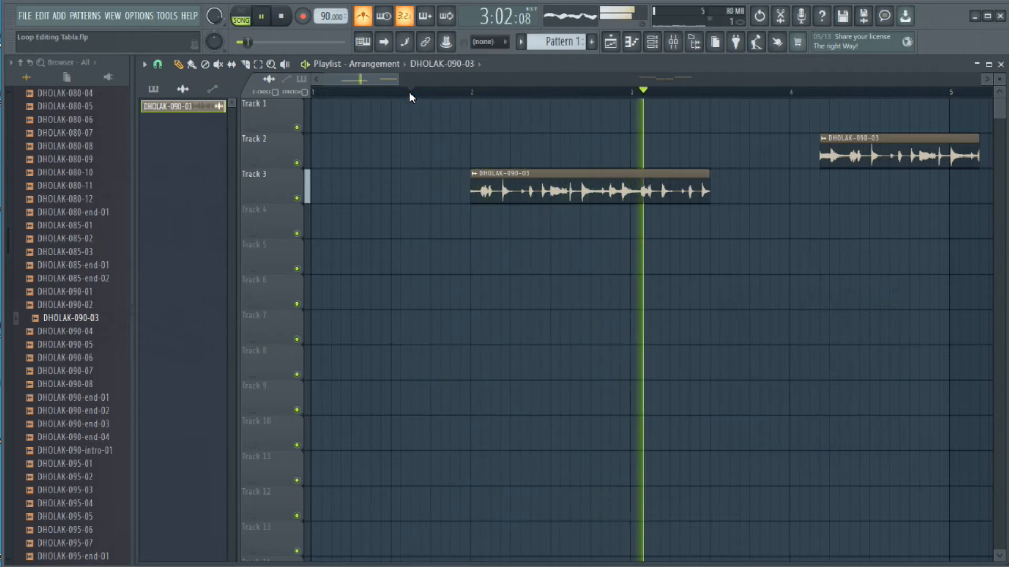
pyautogui.press('space')
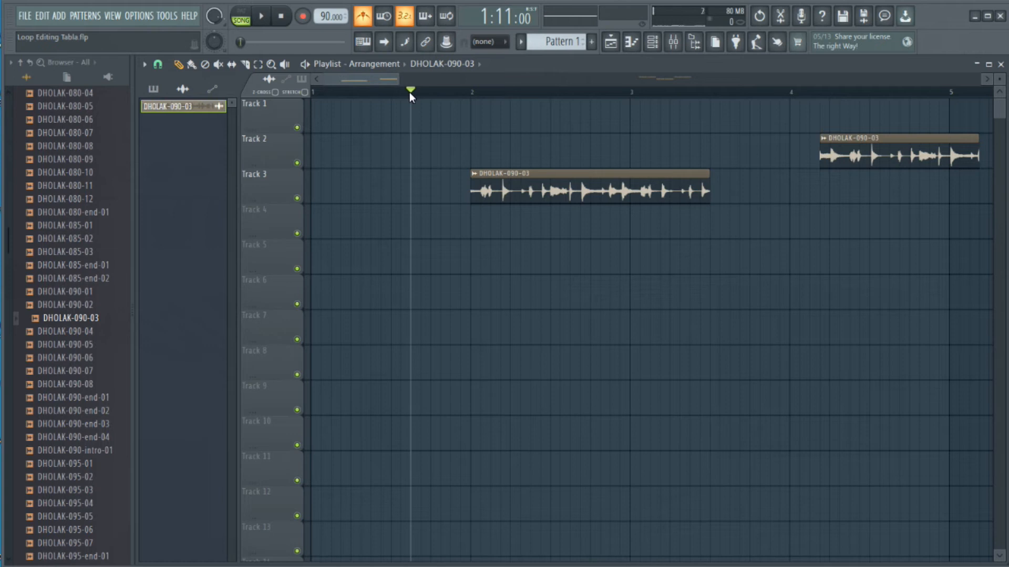
pyautogui.press('space')
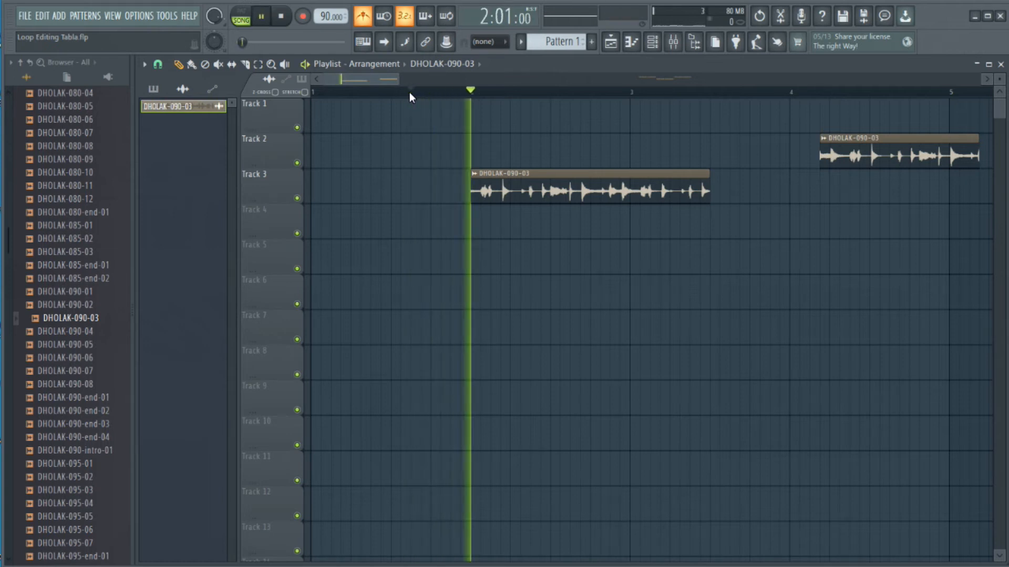
pyautogui.press('space')
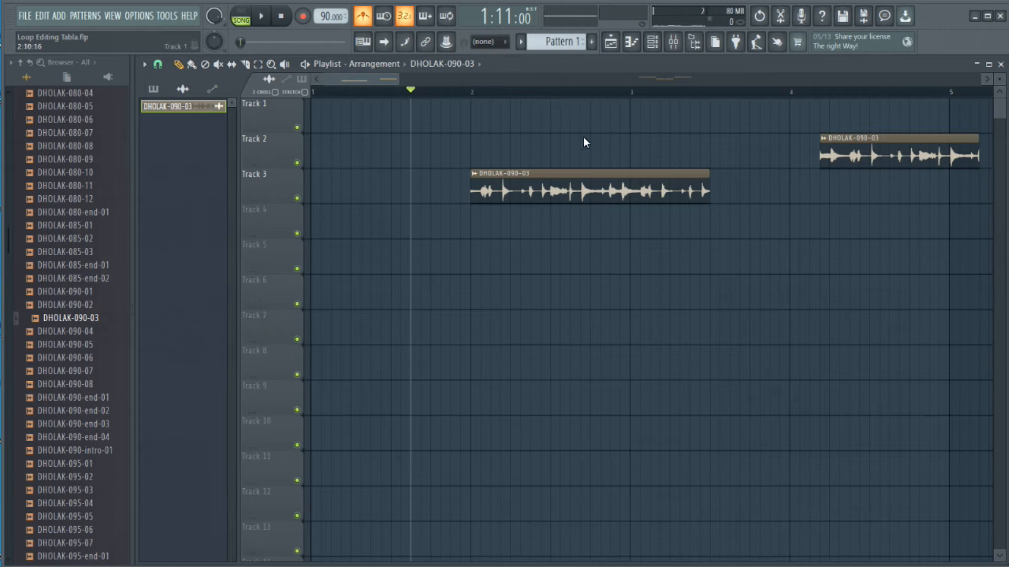
pyautogui.press('space')
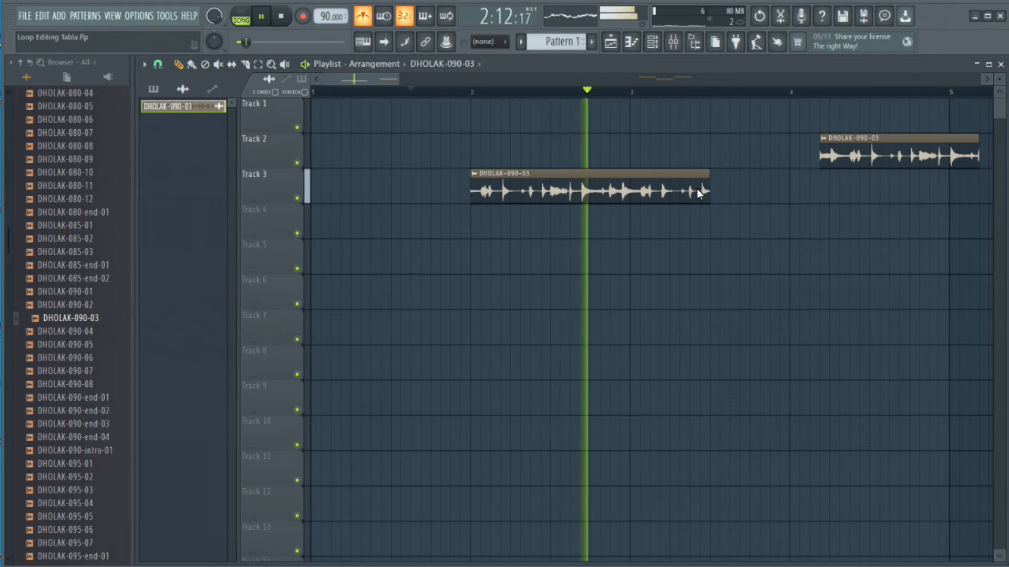
pyautogui.press('space')
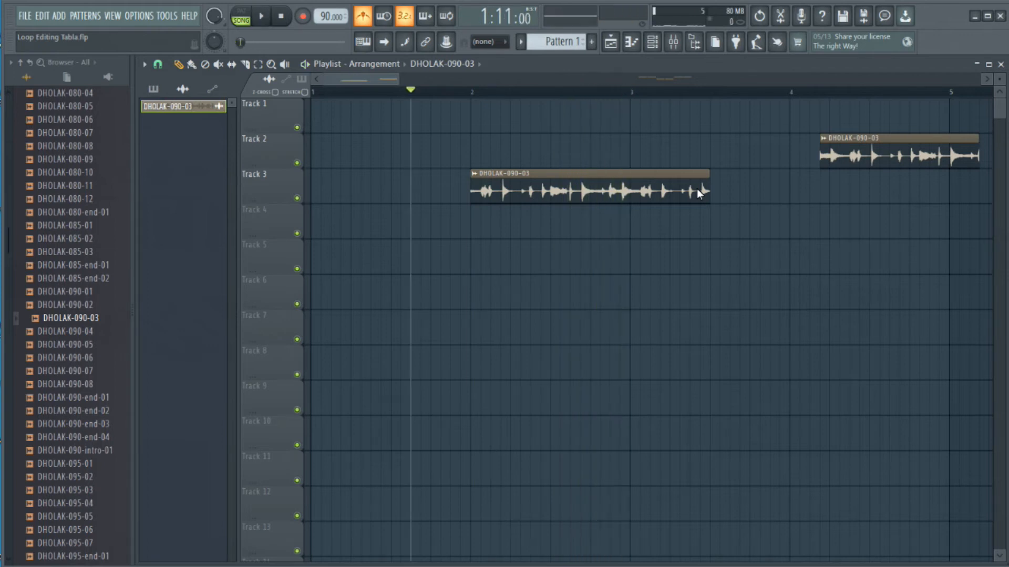
# Trim the end of the Track 3 clip back to bar 3 and play the one-bar loop.
pyautogui.moveTo(710, 179); pyautogui.dragTo(631, 182)
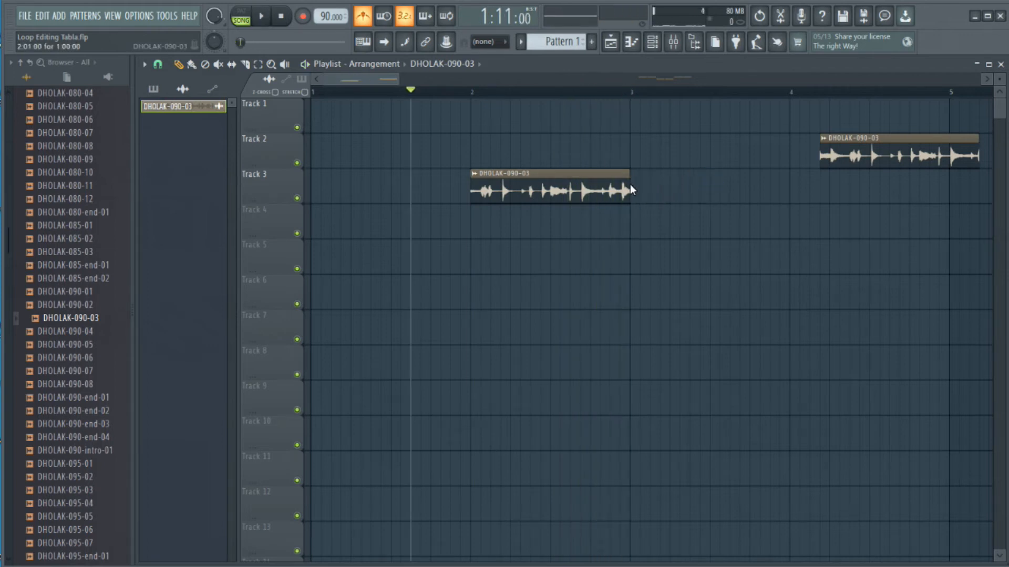
pyautogui.press('space')
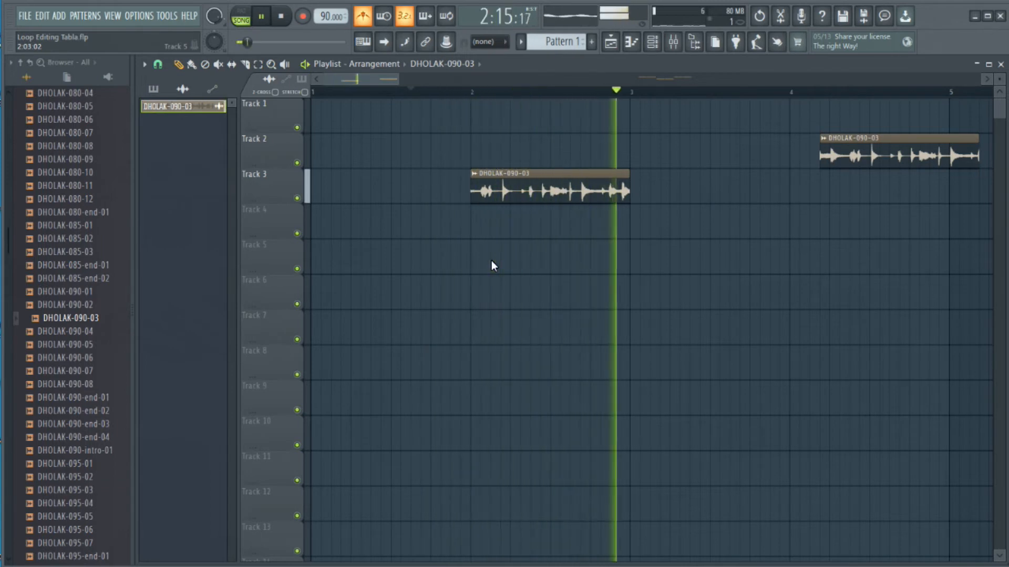
pyautogui.press('space')
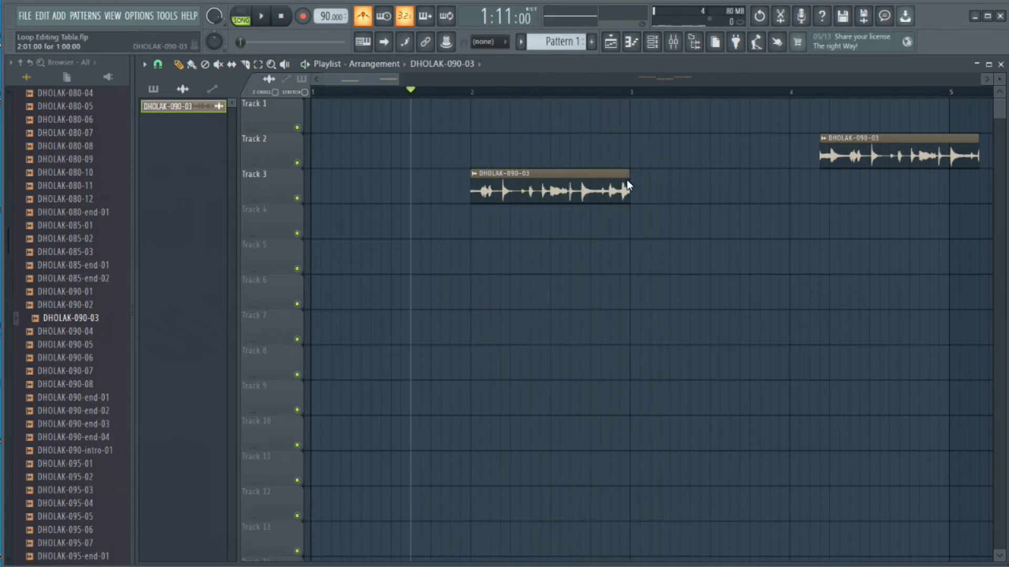
# Shorten the Track 3 clip to half a bar, ending at 2:09, and audition it.
pyautogui.moveTo(627, 181); pyautogui.dragTo(569, 186)
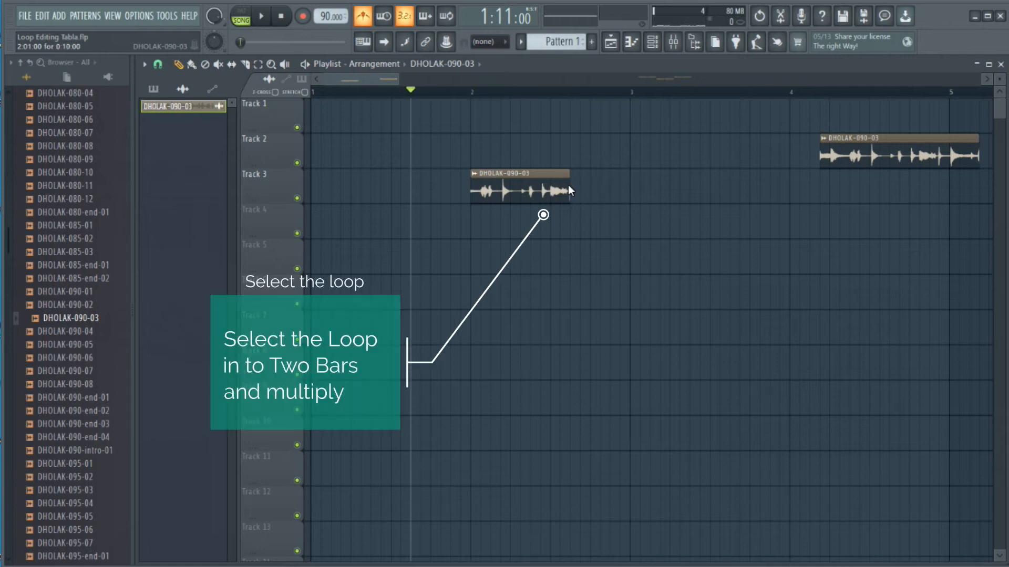
pyautogui.press('space')
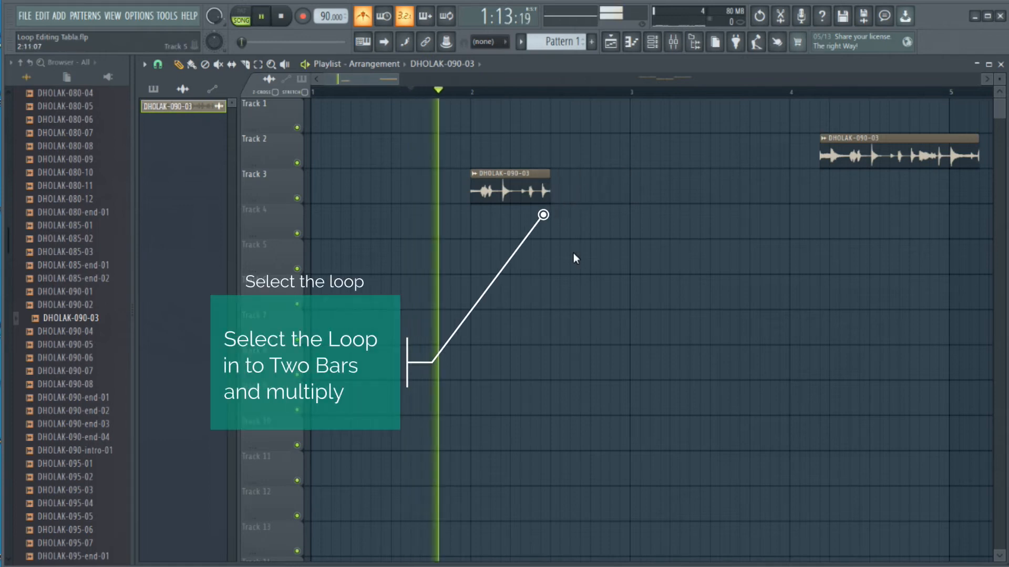
pyautogui.press('space')
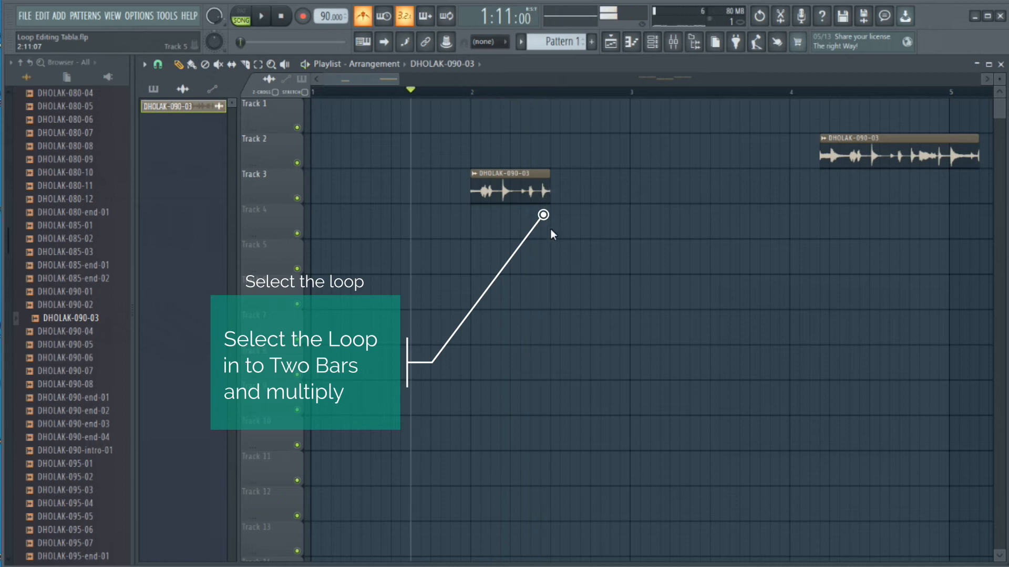
# Duplicate the half-bar Track 3 clip directly after itself and play the joined pair.
pyautogui.moveTo(578, 199); pyautogui.dragTo(485, 229)
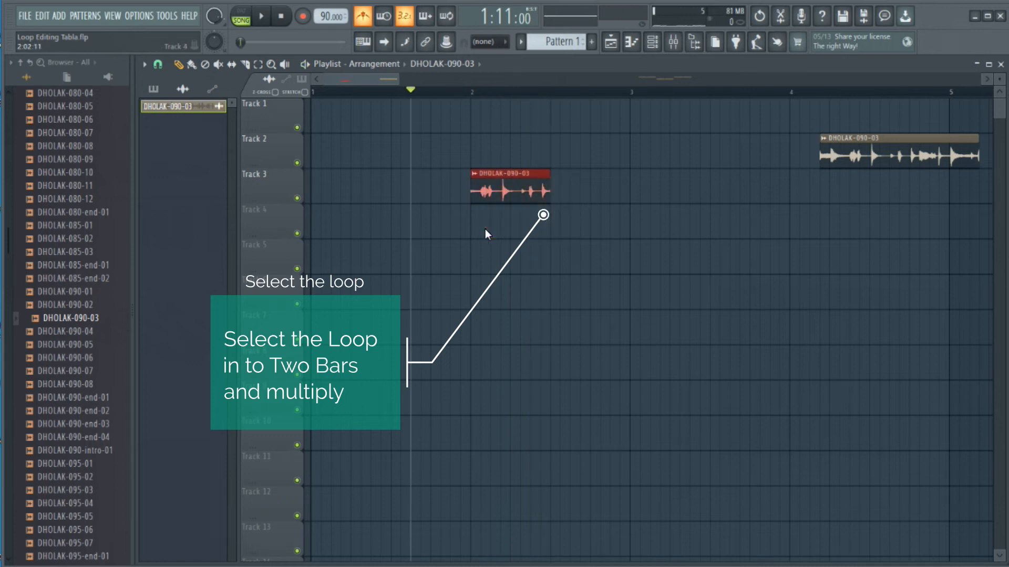
pyautogui.hotkey('ctrl', 'b')
pyautogui.press('space')
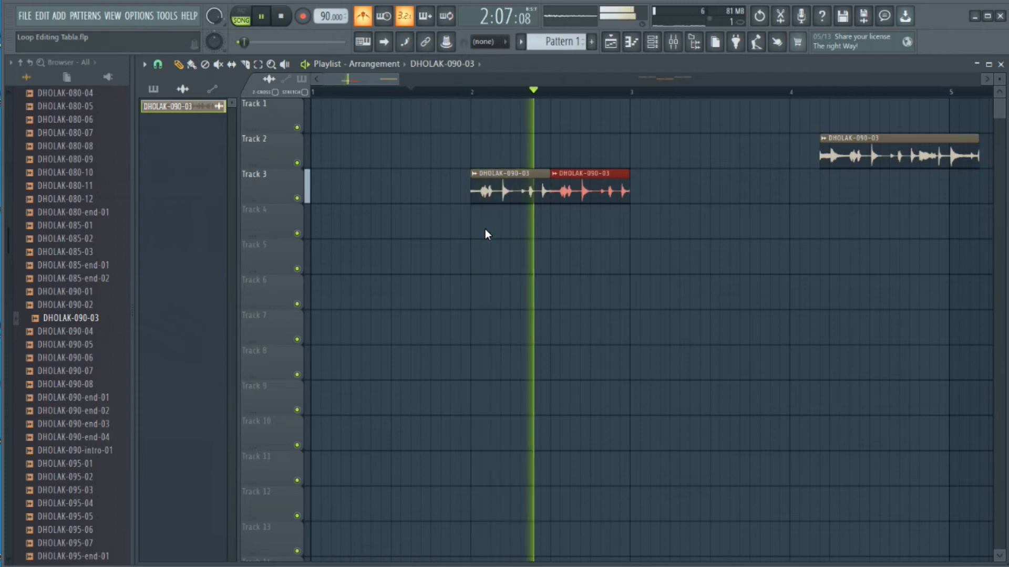
pyautogui.press('space')
# Move the Track 2 clip to start at bar 4 and the pair of Track 3 clips to start at bar 3.
pyautogui.moveTo(646, 185); pyautogui.dragTo(474, 212)
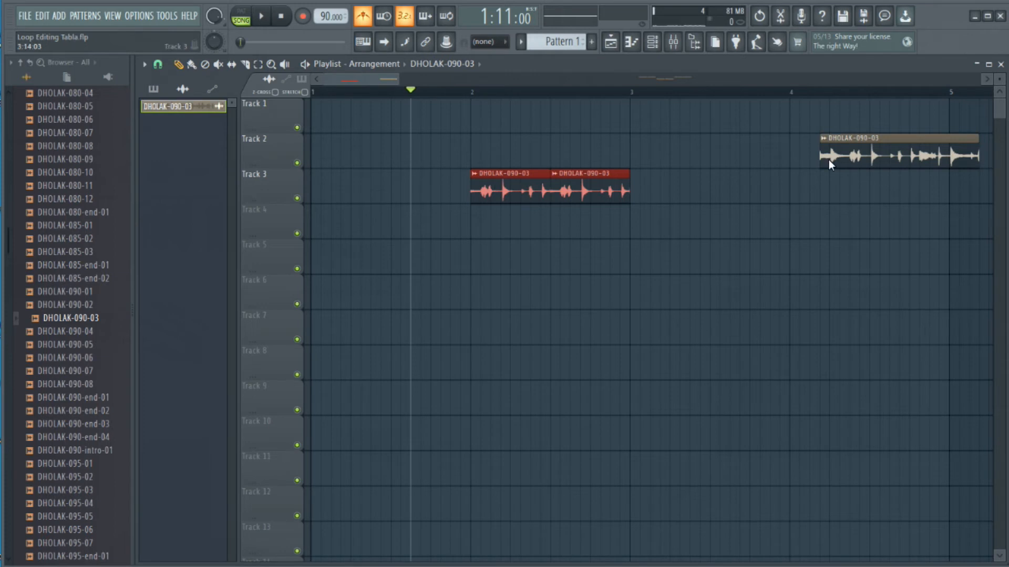
pyautogui.moveTo(936, 99); pyautogui.dragTo(846, 145)
pyautogui.moveTo(672, 158); pyautogui.dragTo(691, 195)
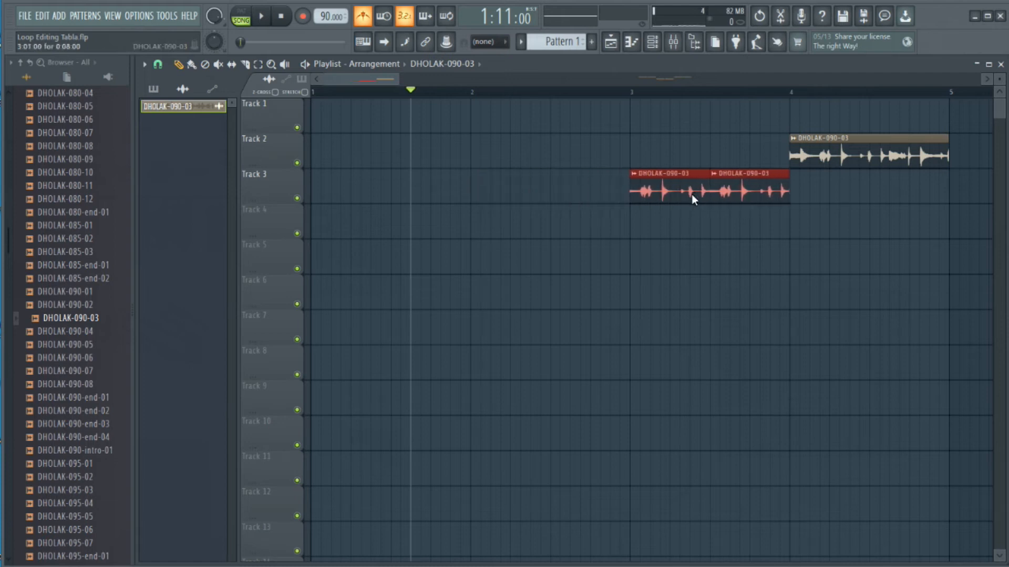
# Play the two loop variations on Tracks 3 and 2 in sequence from 3:01.
pyautogui.click(631, 92)
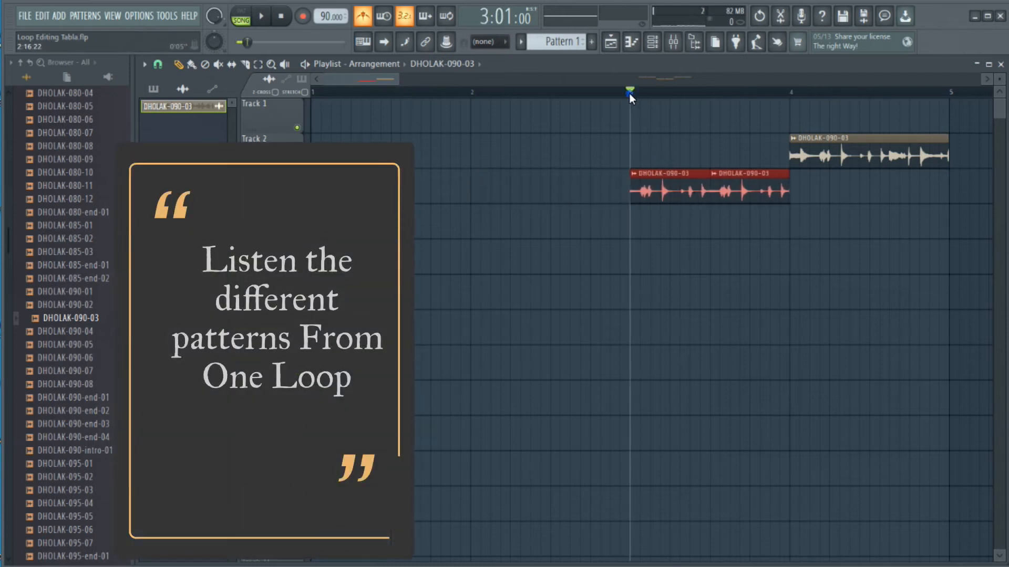
pyautogui.press('space')
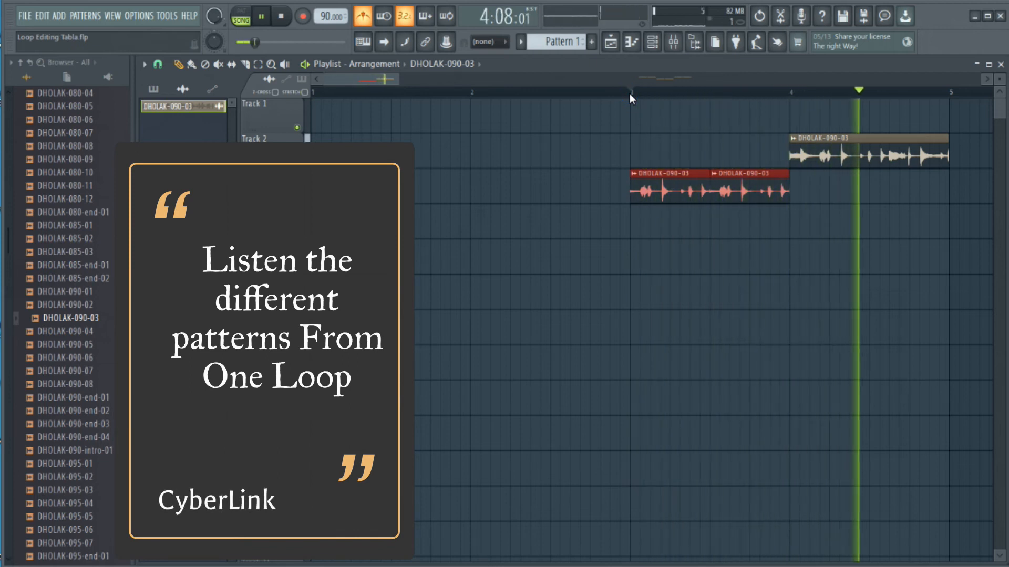
pyautogui.press('space')
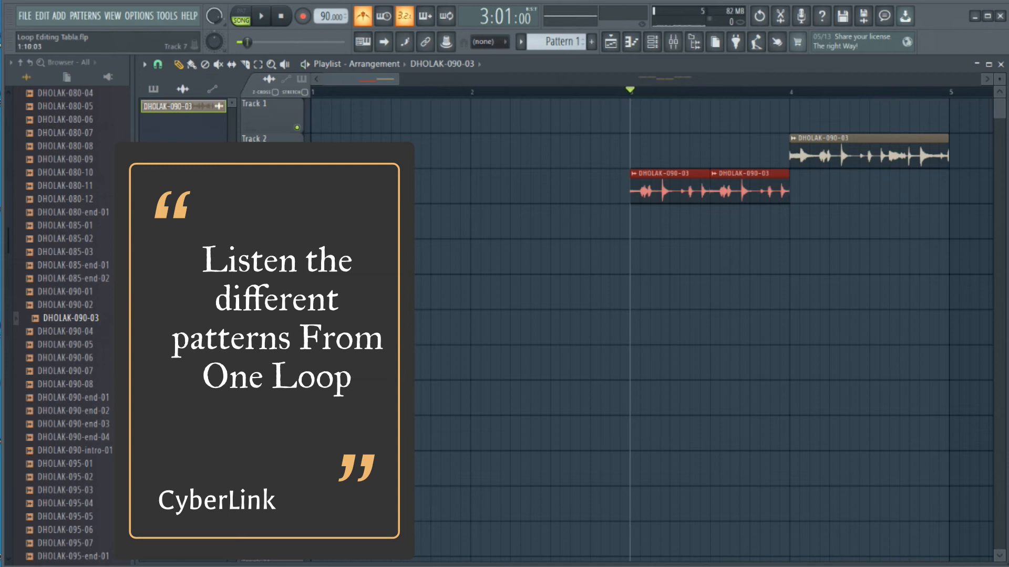
# Add the original DHOLAK-090-03 sample from the browser to Track 4 at bar 1.
pyautogui.moveTo(76, 319); pyautogui.dragTo(314, 222)
pyautogui.press('space')
pyautogui.press('space')
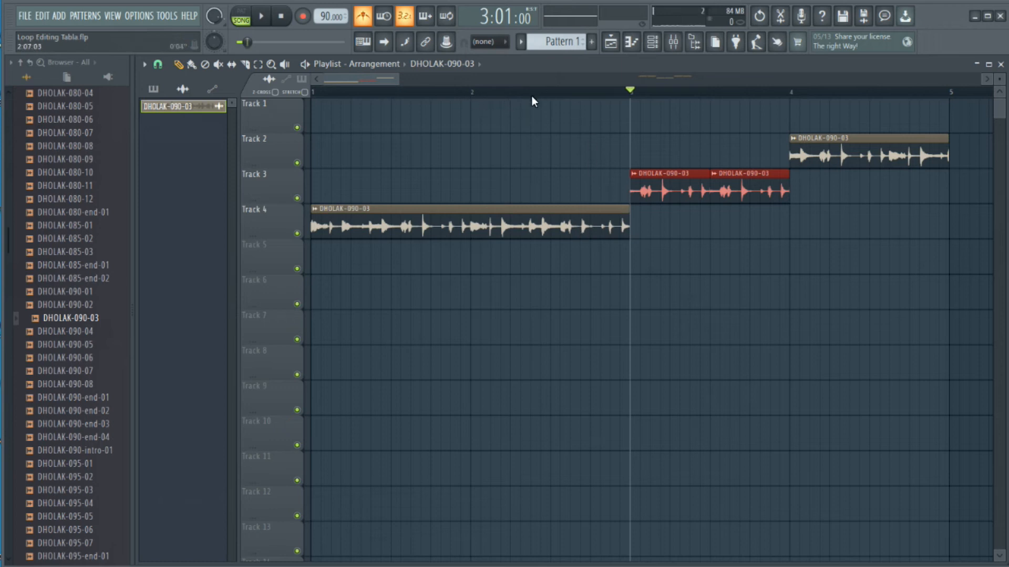
# Audition the original loop on Track 4 repeatedly from 2:10 to hear the beat at that point.
pyautogui.click(560, 97)
pyautogui.press('space')
pyautogui.press('space')
pyautogui.press('space')
pyautogui.press('space')
pyautogui.press('space')
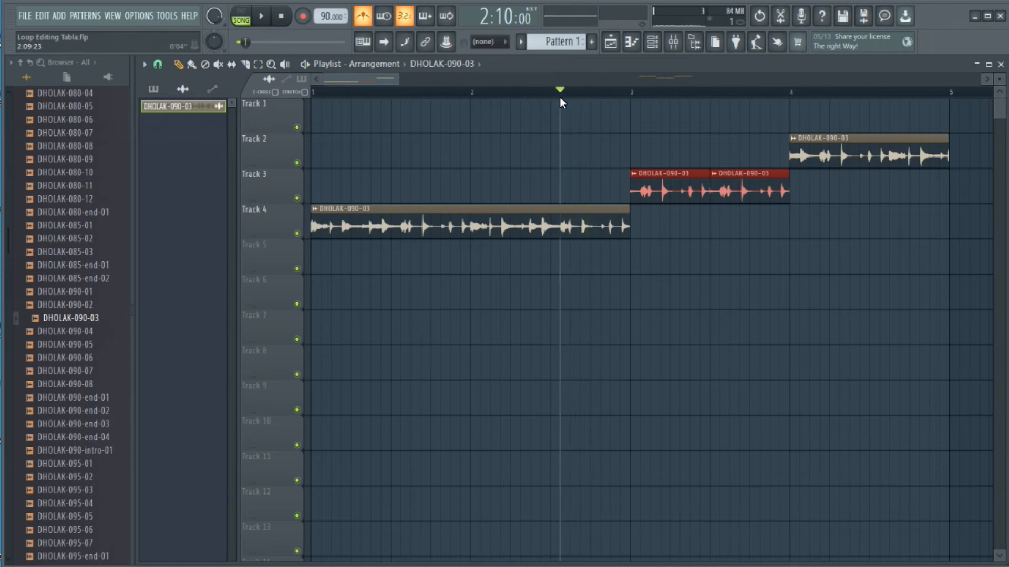
pyautogui.press('space')
pyautogui.press('space')
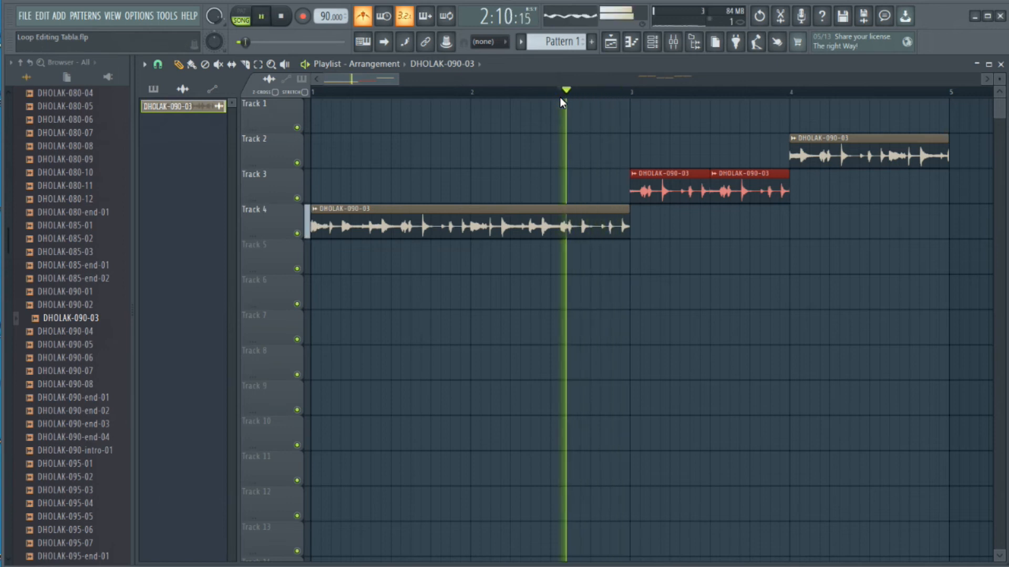
pyautogui.press('space')
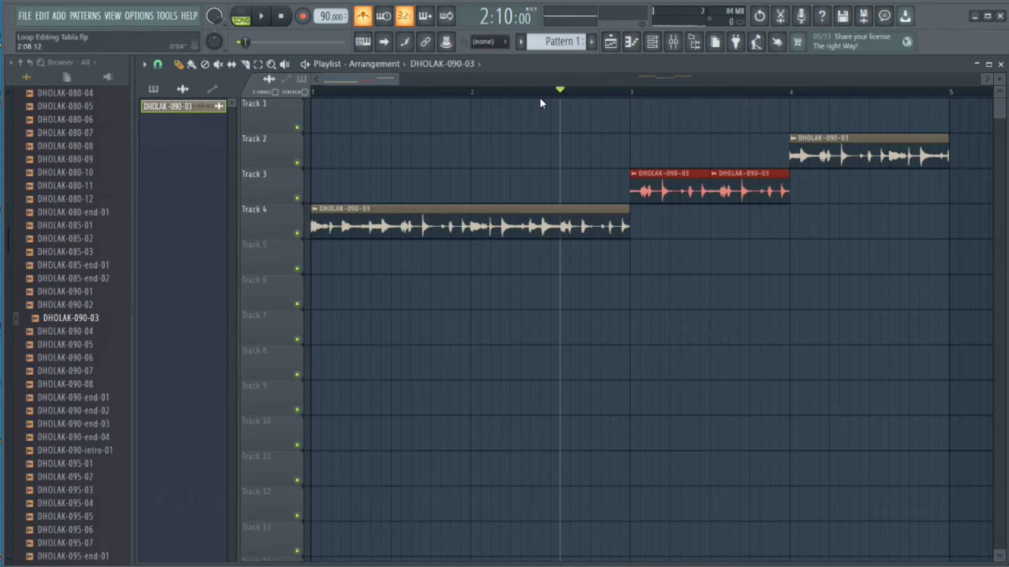
# Audition the arrangement from 2:04 and from bar 1 to compare the original loop with its variations.
pyautogui.click(498, 92)
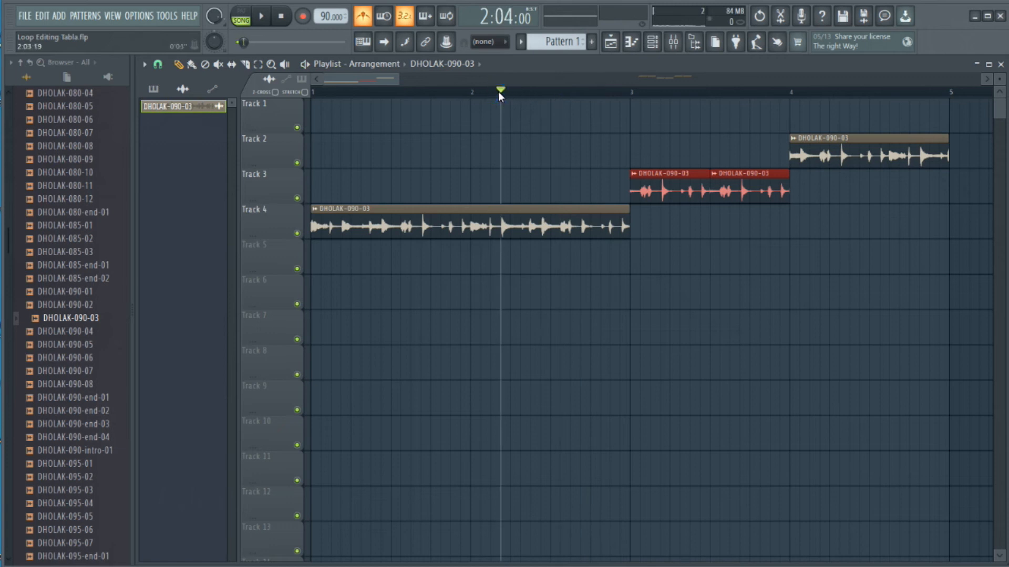
pyautogui.press('space')
pyautogui.press('space')
pyautogui.press('space')
pyautogui.press('space')
pyautogui.click(279, 16)
pyautogui.press('space')
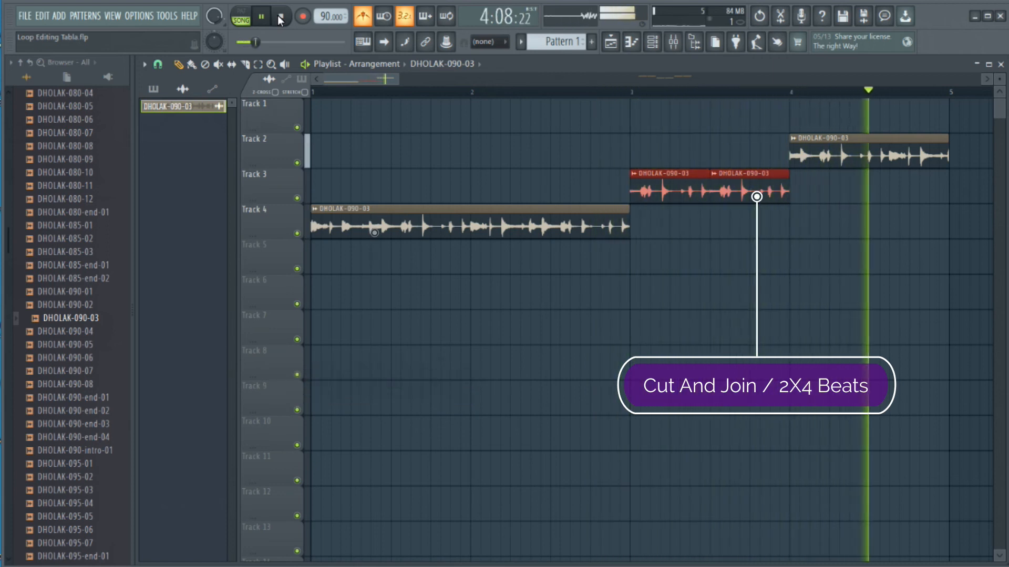
pyautogui.click(280, 16)
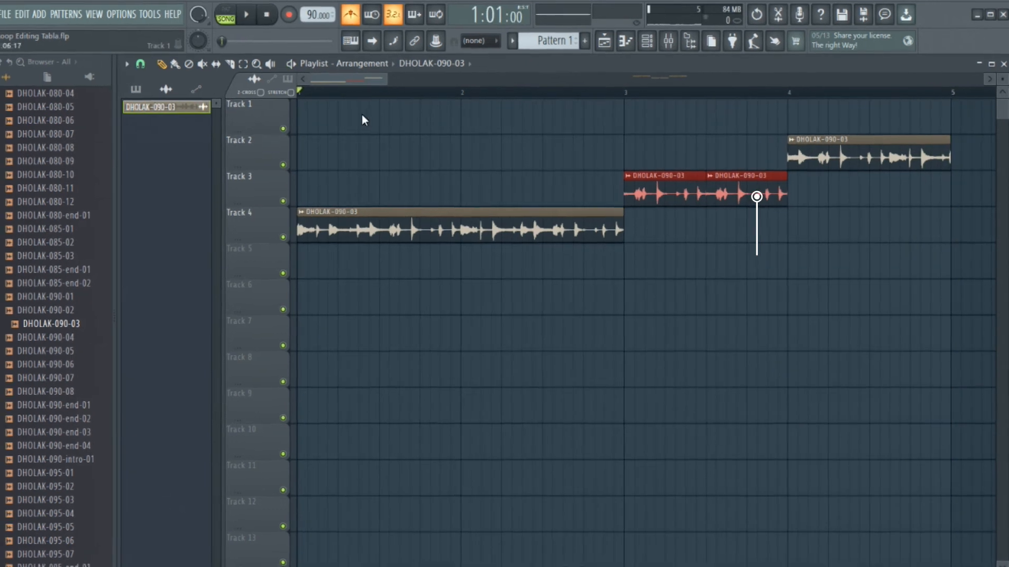
# Play the loop combinations on Tracks 1 and 2 from 18:11.
pyautogui.scroll(-8, 363, 114)
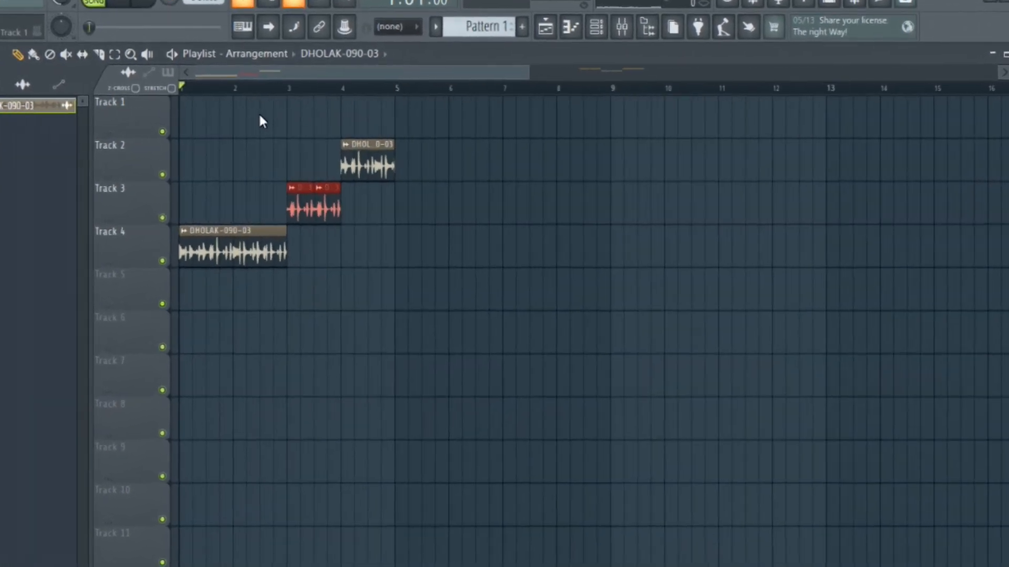
pyautogui.scroll(-6, 258, 113)
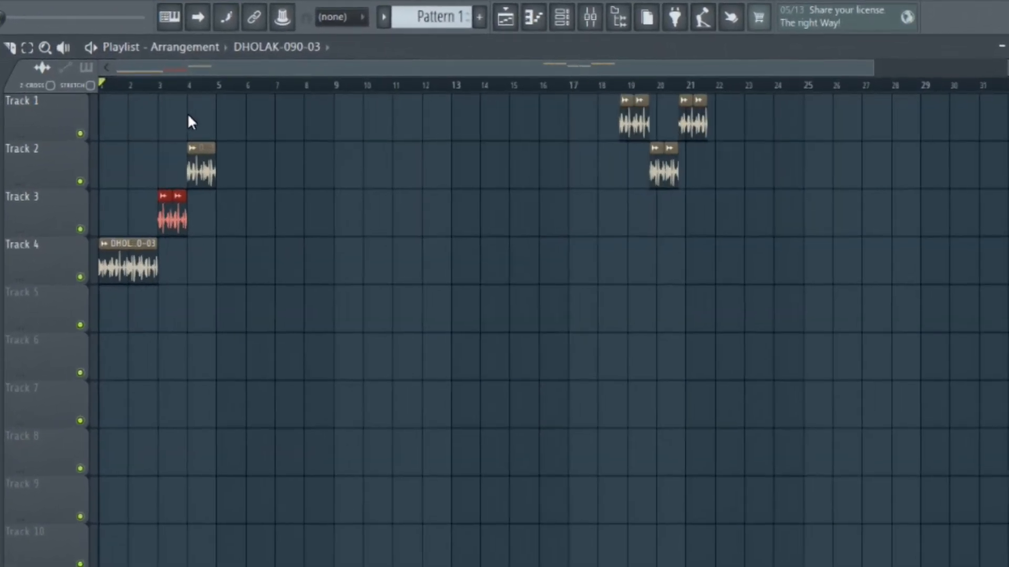
pyautogui.click(585, 82)
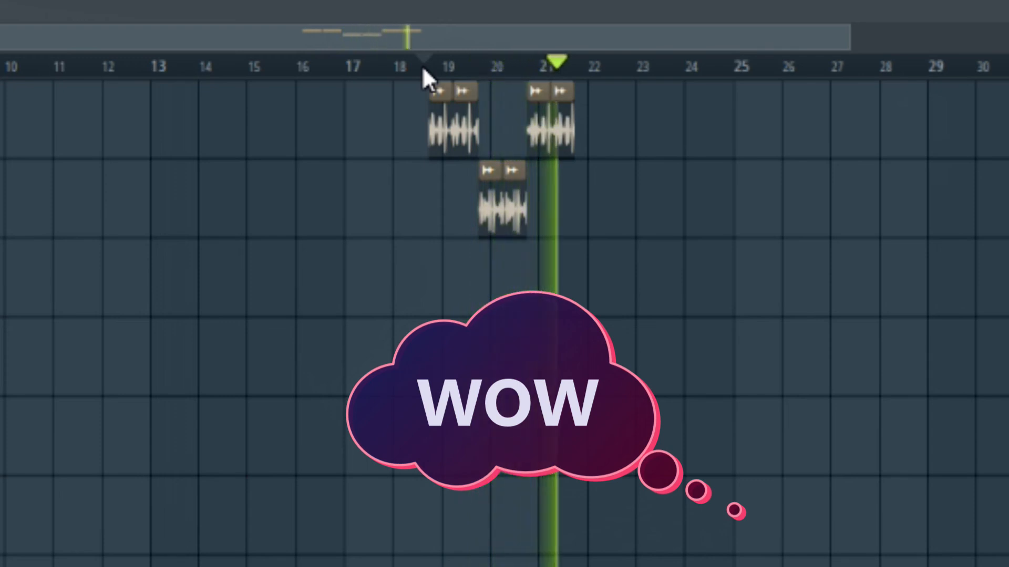
pyautogui.click(421, 66)
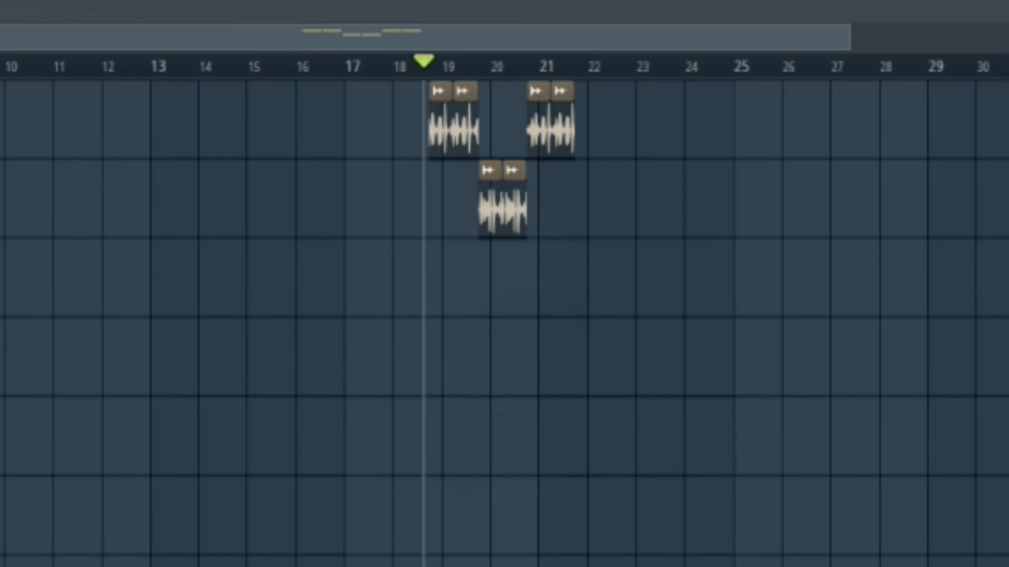
# Move the full DHOLAK-090-03 clip from Track 4 to 15:16 on Track 1 and set the playback position to its start.
pyautogui.moveTo(0, 376); pyautogui.dragTo(440, 417)
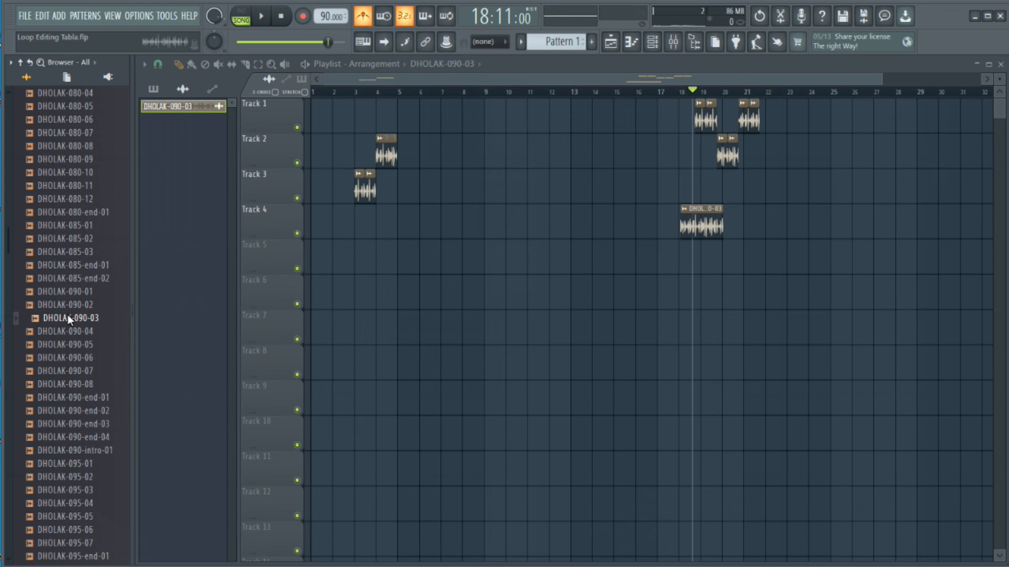
pyautogui.moveTo(700, 212); pyautogui.dragTo(659, 98)
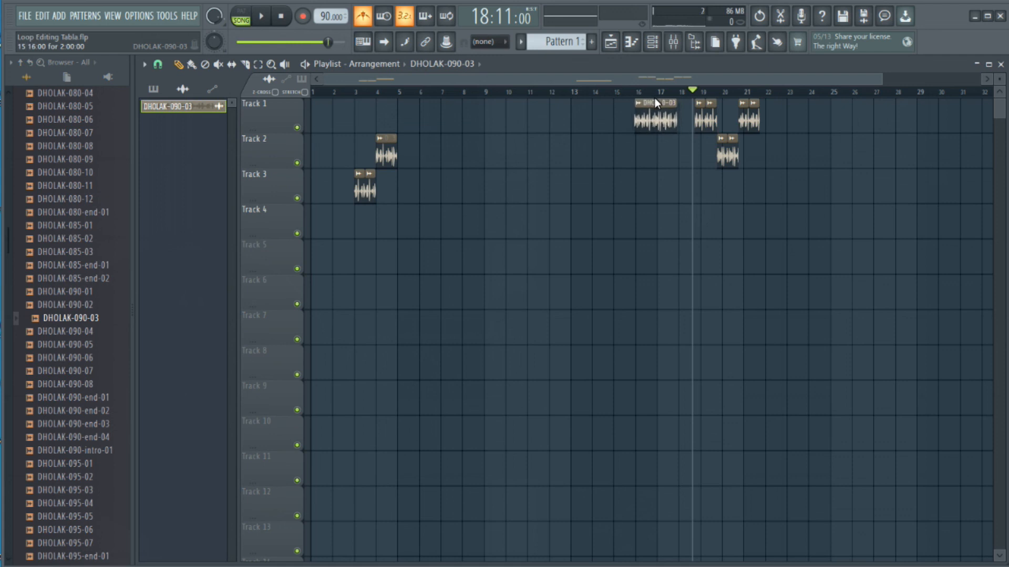
pyautogui.moveTo(654, 99); pyautogui.dragTo(654, 99)
pyautogui.click(635, 88)
# Duplicate the pair of Track 1 clips at 20:13 directly after itself and play from 20:12.
pyautogui.click(743, 122)
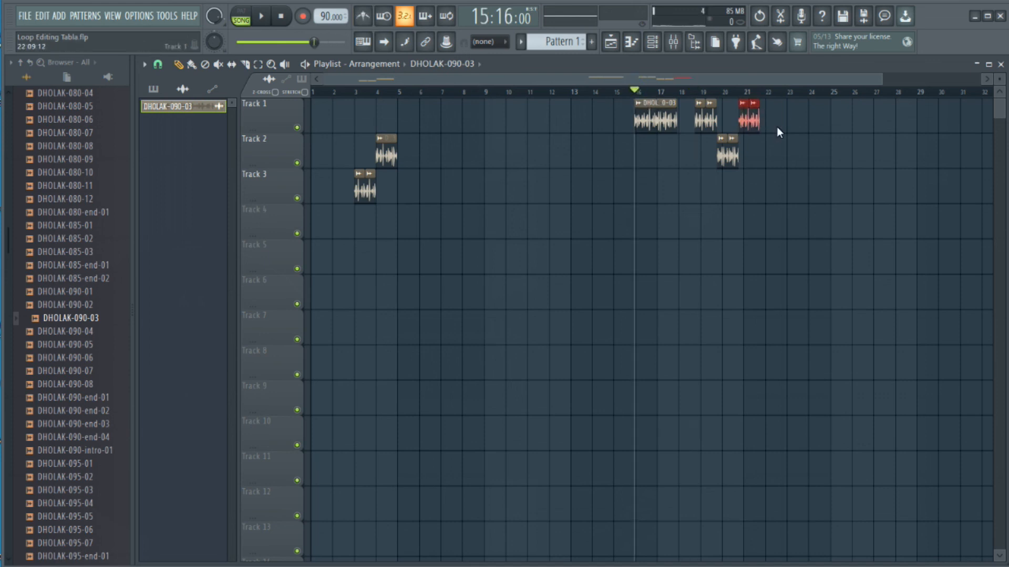
pyautogui.hotkey('ctrl', 'b')
pyautogui.click(738, 93)
pyautogui.press('space')
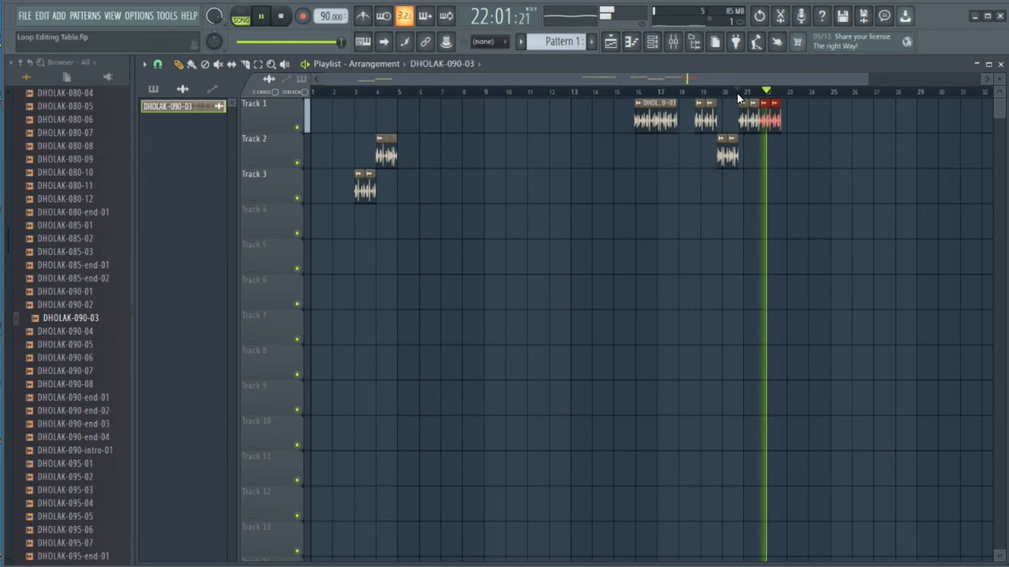
pyautogui.press('space')
# Copy the Track 2 pair at 19:13 to the end of the last Track 1 clips and play the sequence from 20:13.
pyautogui.moveTo(748, 151); pyautogui.dragTo(717, 166)
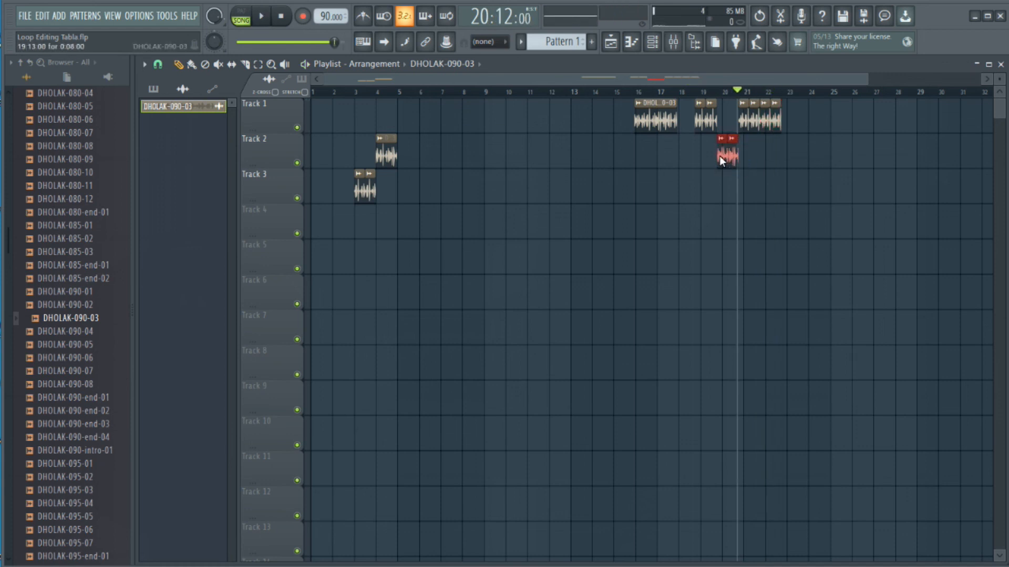
pyautogui.scroll(4, 666, 94)
pyautogui.press('space')
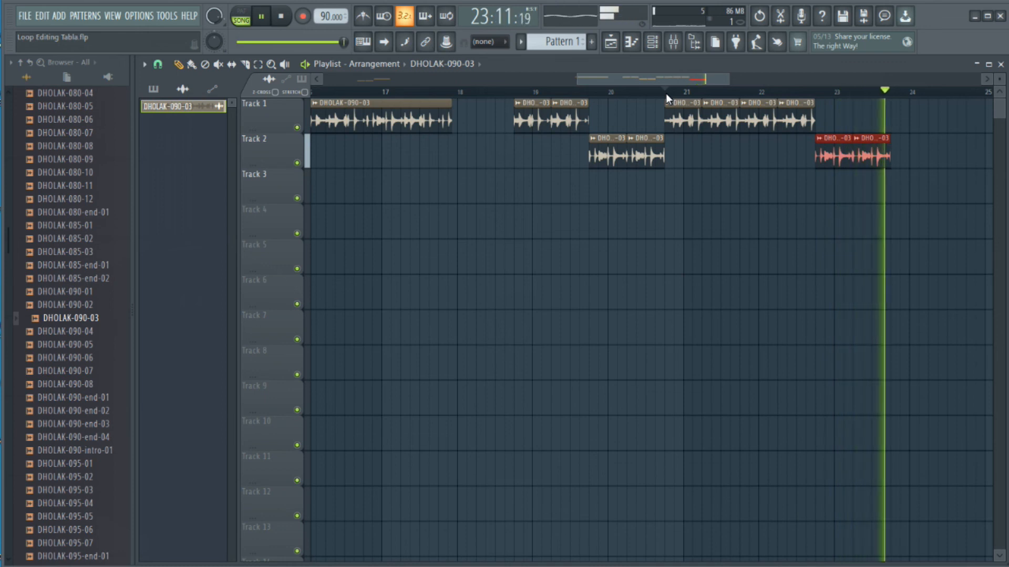
pyautogui.press('space')
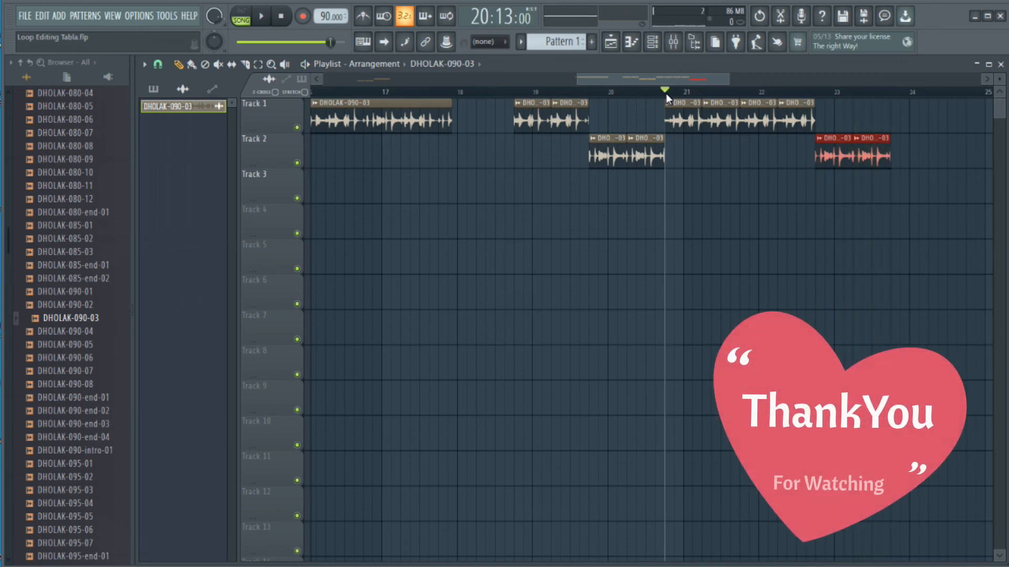